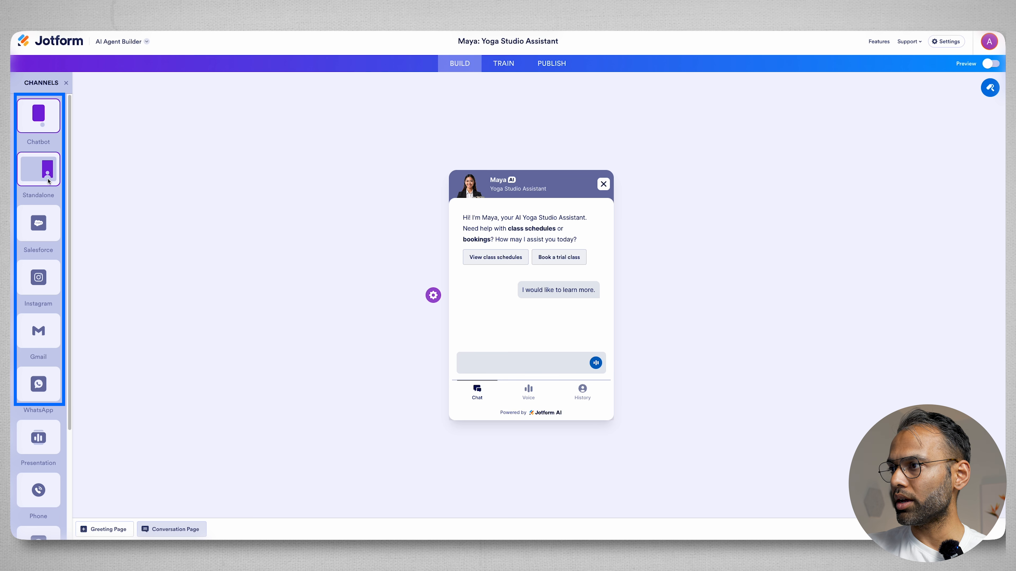
# Step: Look through the available channels and switch the agent to the Standalone channel
pyautogui.scroll(-4, 48, 181)
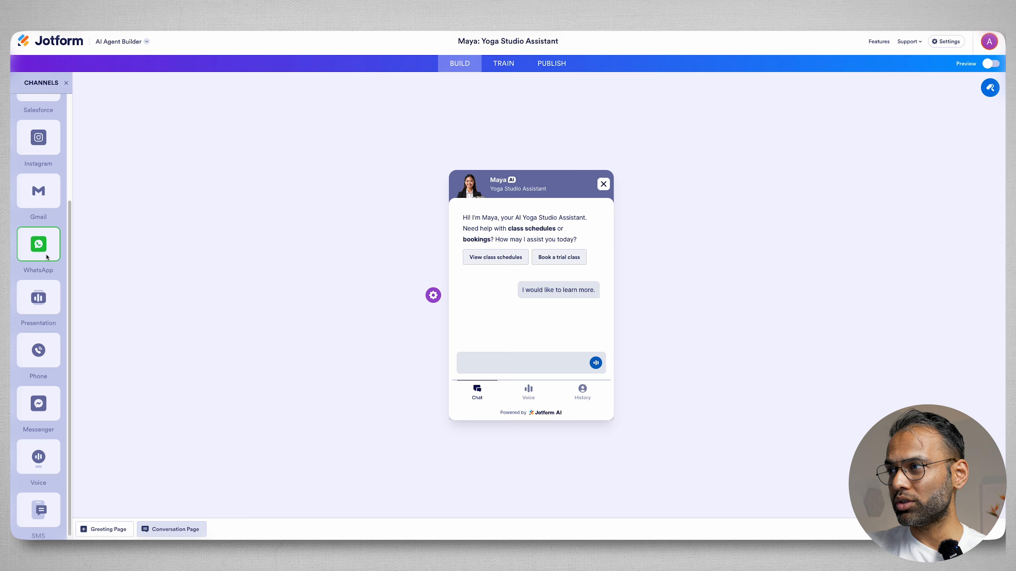
pyautogui.scroll(-1, 48, 316)
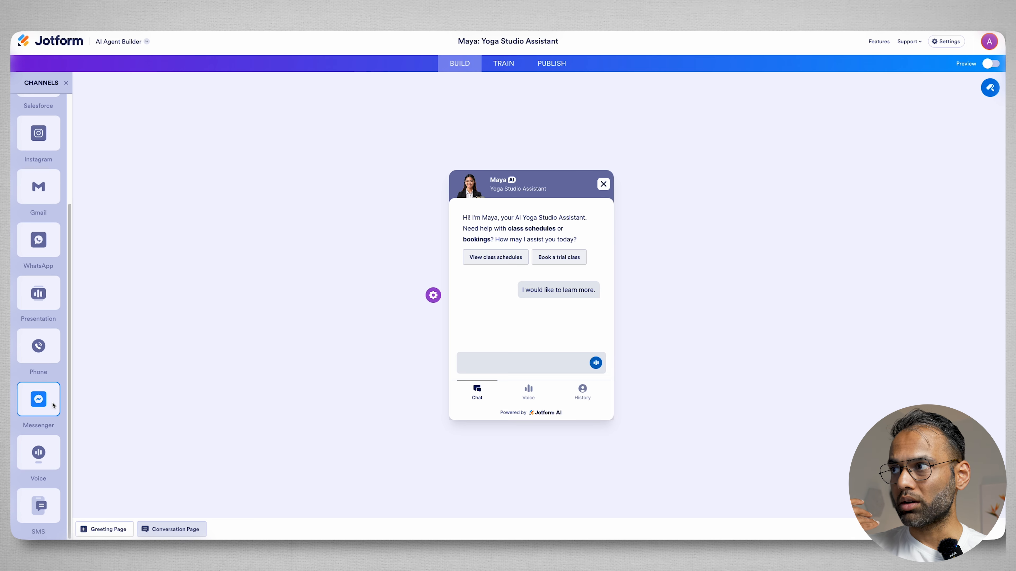
pyautogui.scroll(5, 52, 406)
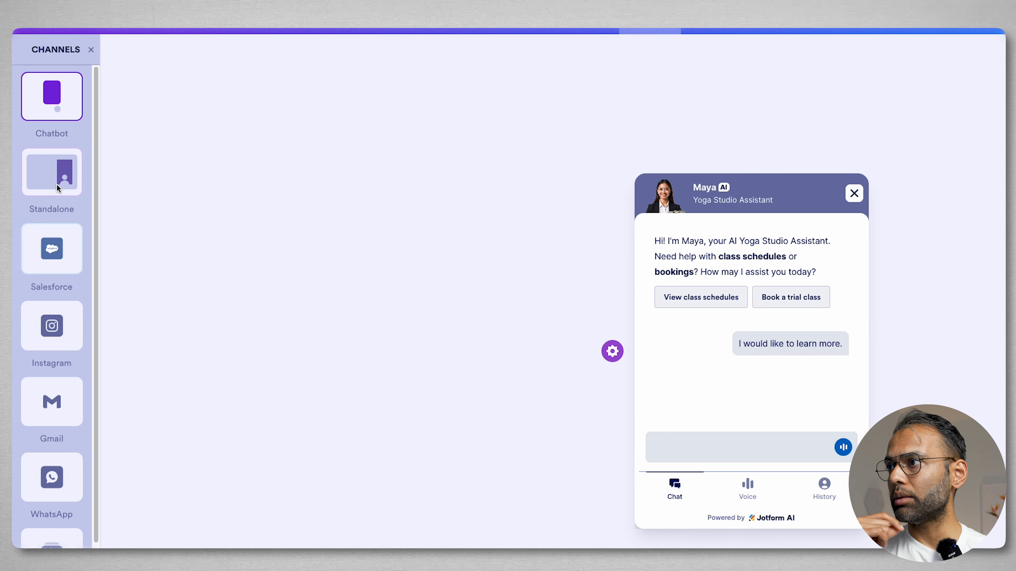
pyautogui.click(56, 184)
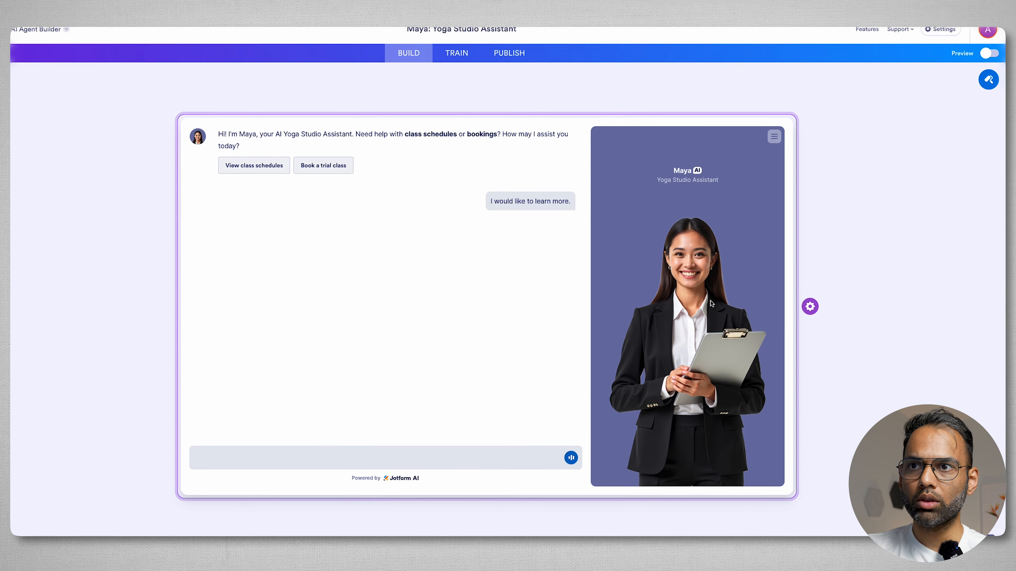
# Step: Generate a new agent avatar from the prompt "create an avatar that is representative of a yoga studio"
pyautogui.click(985, 85)
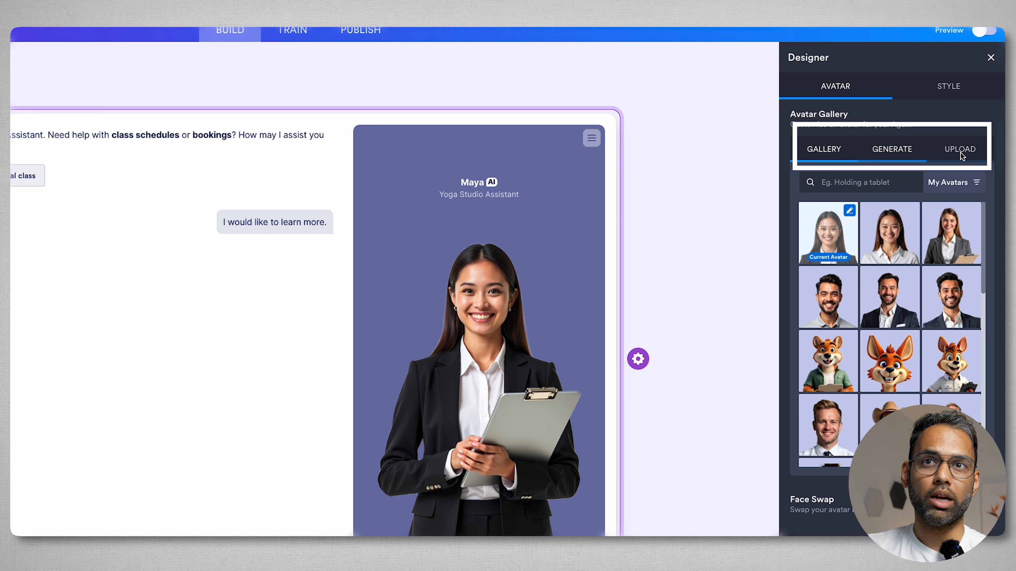
pyautogui.click(889, 153)
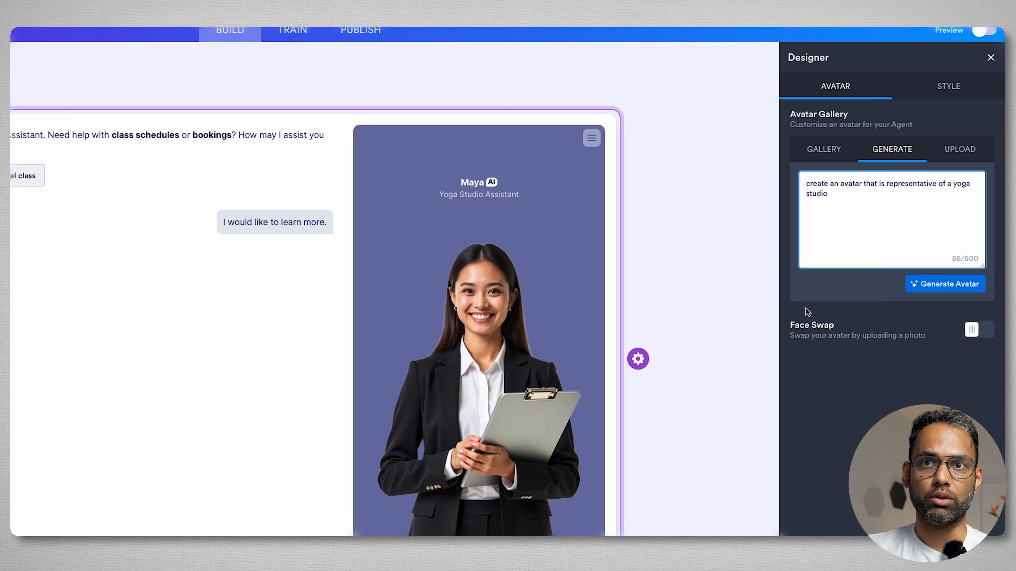
pyautogui.click(952, 290)
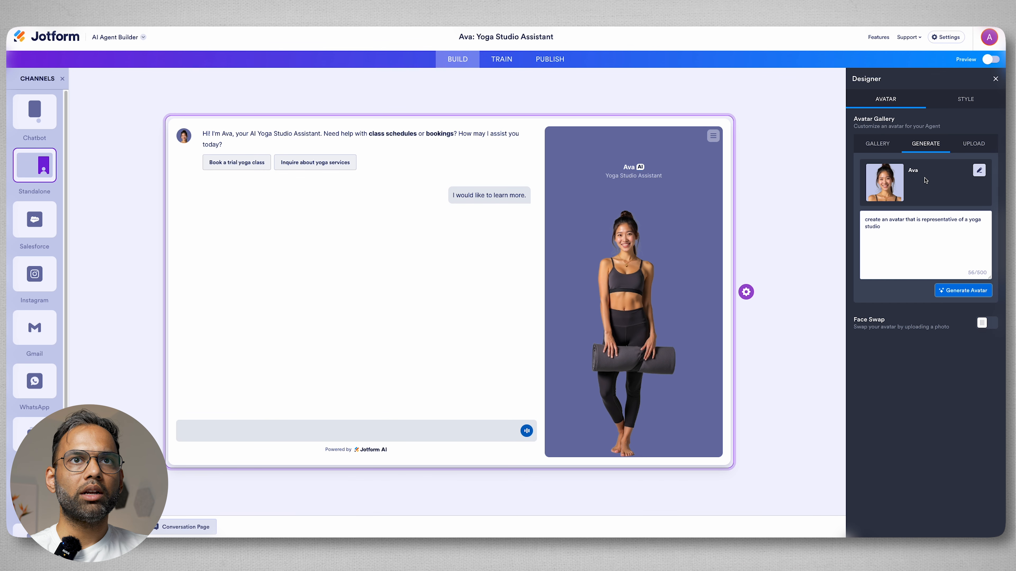
# Step: Apply the green color scheme with the #3A5800 agent background and rename the agent Pearl
pyautogui.click(971, 105)
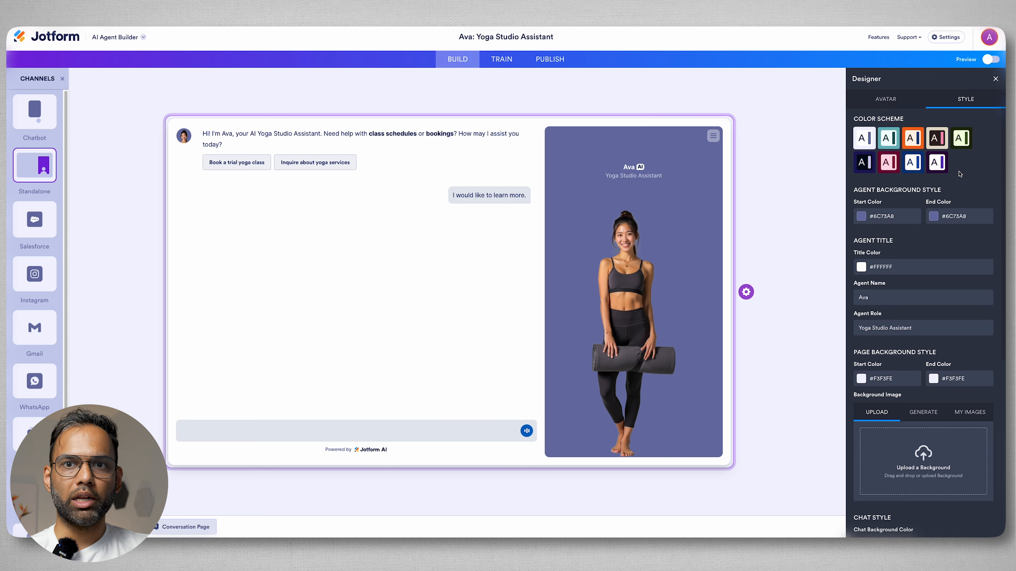
pyautogui.click(954, 143)
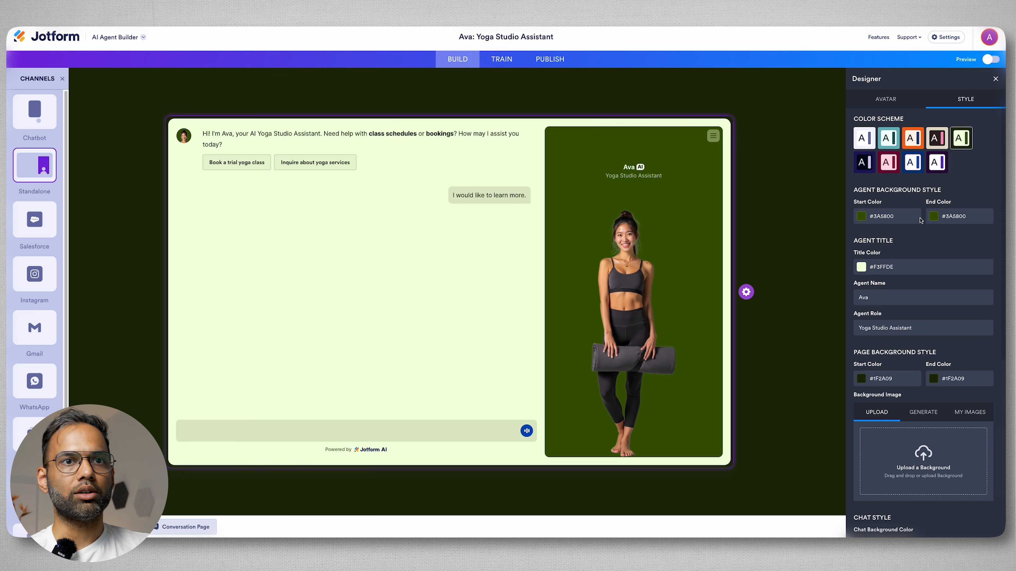
pyautogui.doubleClick(844, 301)
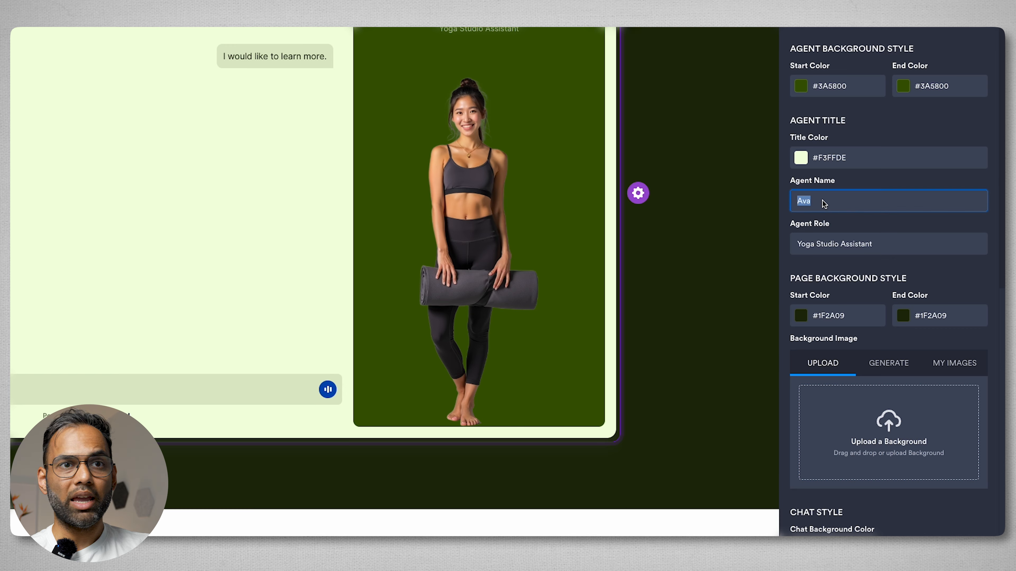
pyautogui.write('Pearl')
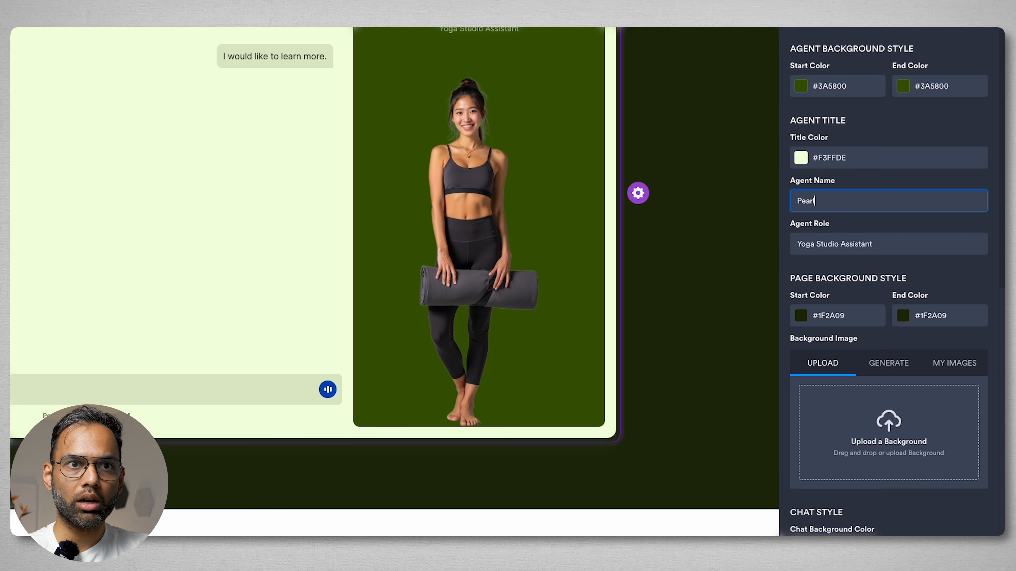
pyautogui.click(790, 229)
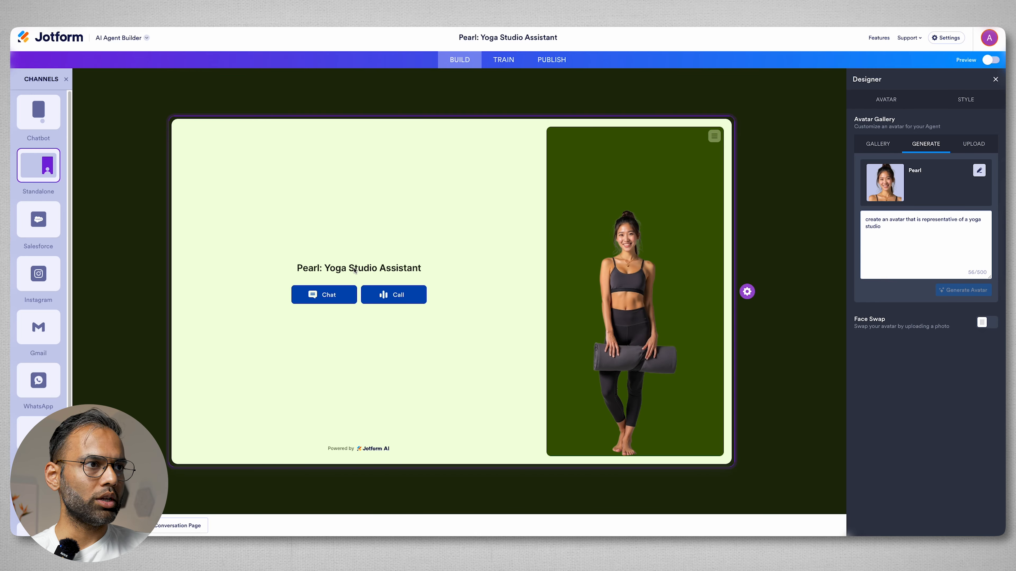
# Step: Set the welcome heading to "Hi, I'm Pearl. How can I assist you today?" and description to "Ask me anything - classes, pricing, bookings. I'm here 24/7"
pyautogui.click(355, 269)
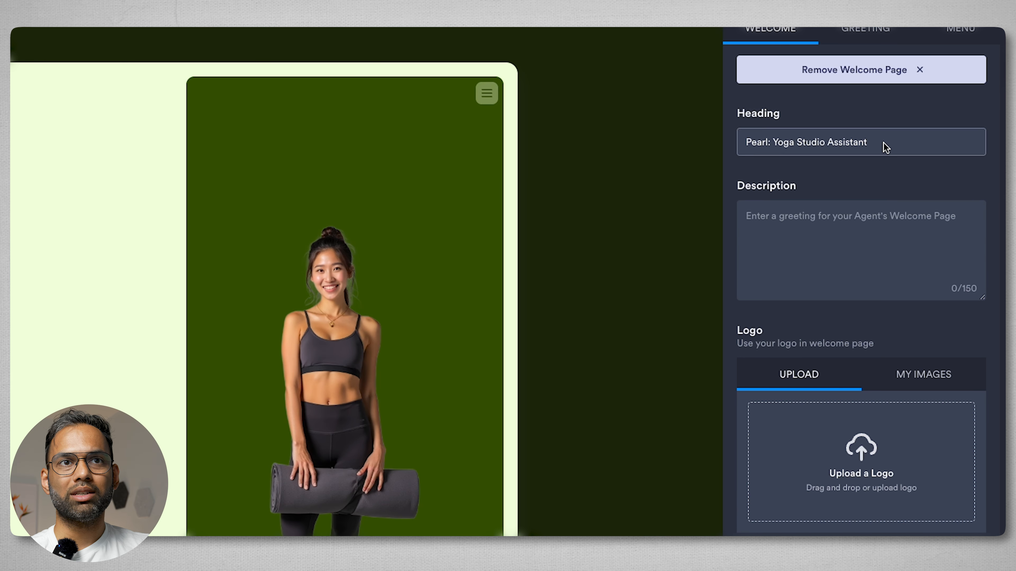
pyautogui.tripleClick(883, 147)
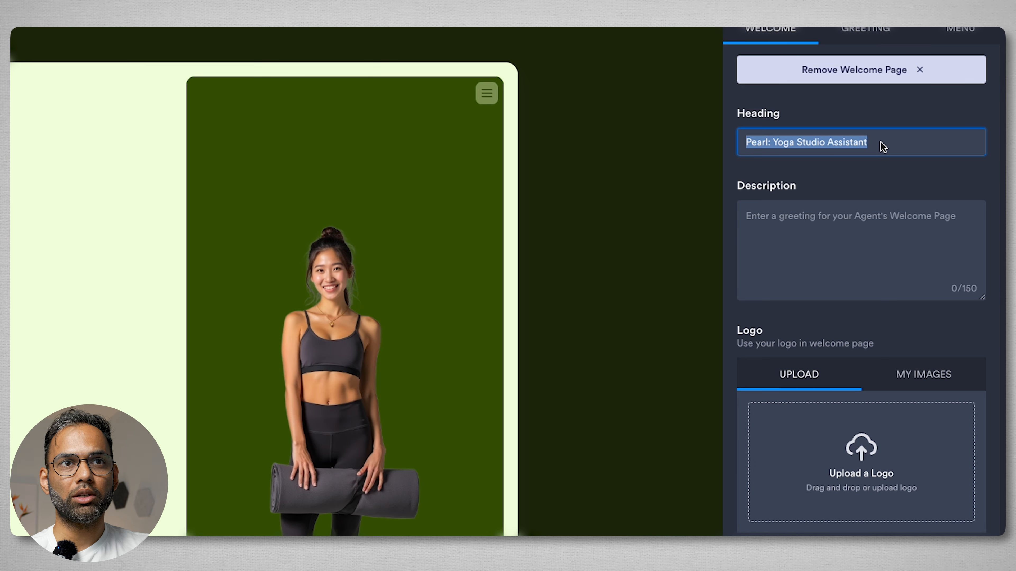
pyautogui.write('Hi, I')
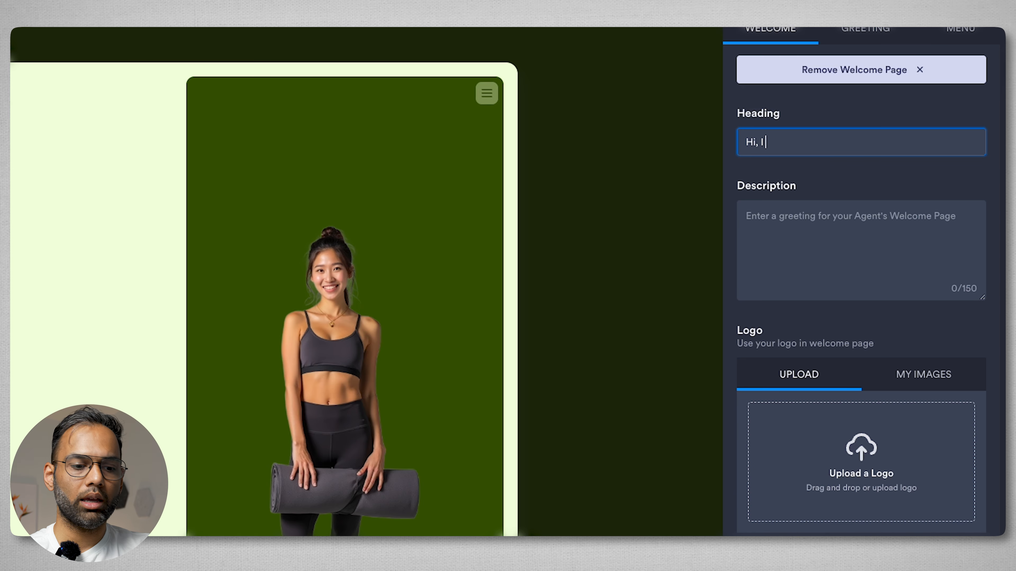
pyautogui.write("'m Pearl. How can ")
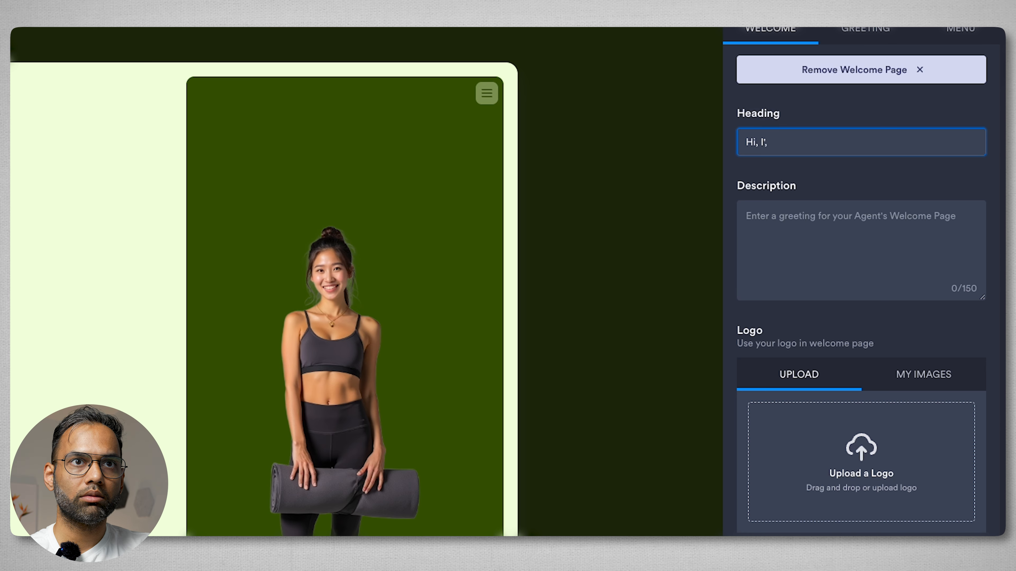
pyautogui.write('I assi')
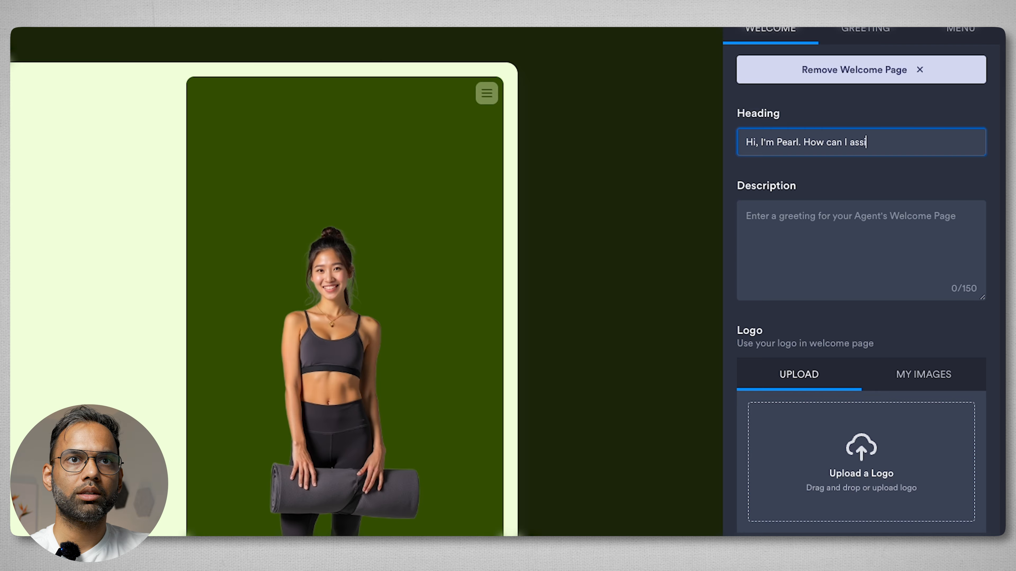
pyautogui.write('st you today?')
pyautogui.click(844, 245)
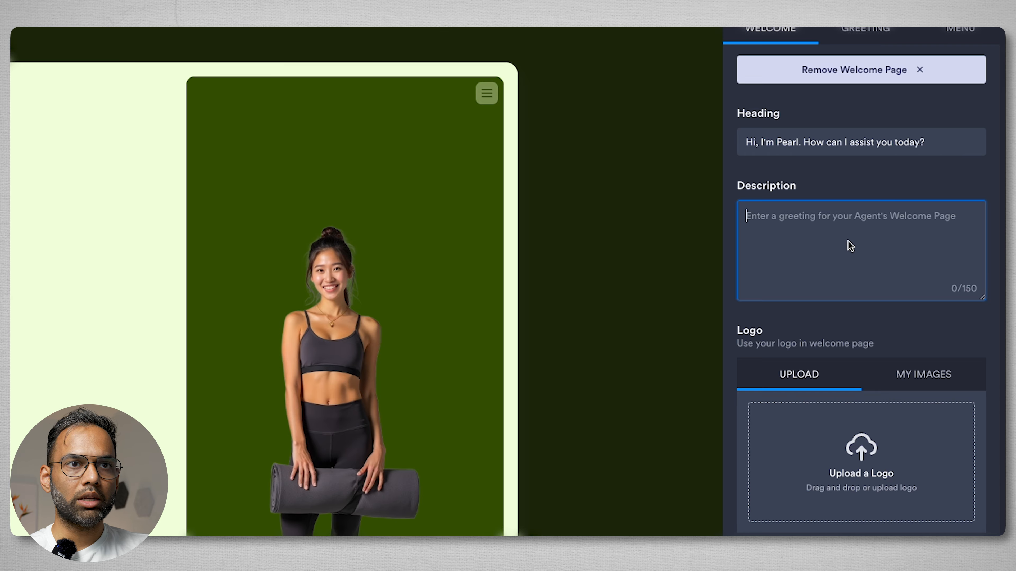
pyautogui.write("Ask me anything - classes, pricing, bookings. I'm here 24/7")
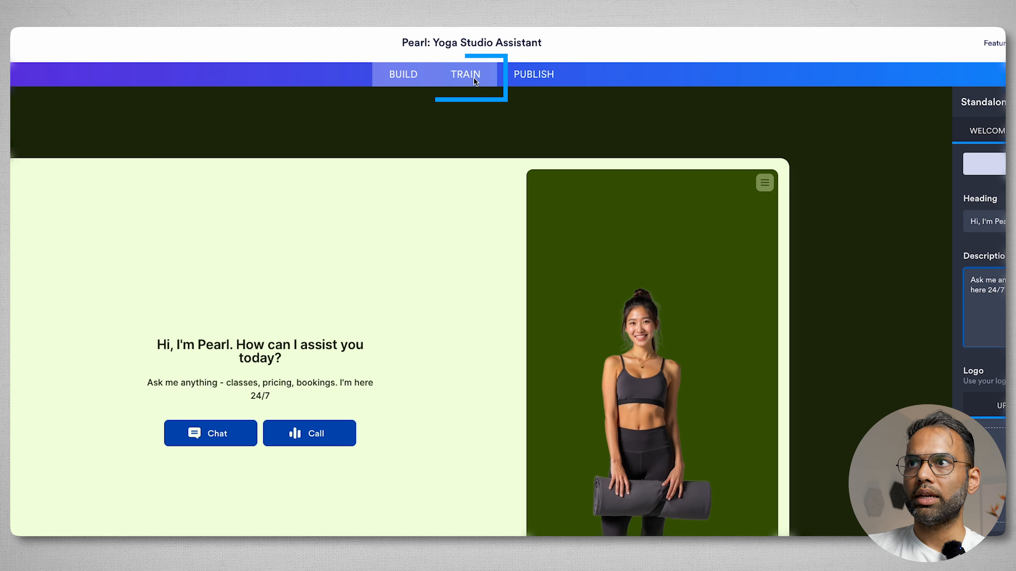
pyautogui.click(473, 76)
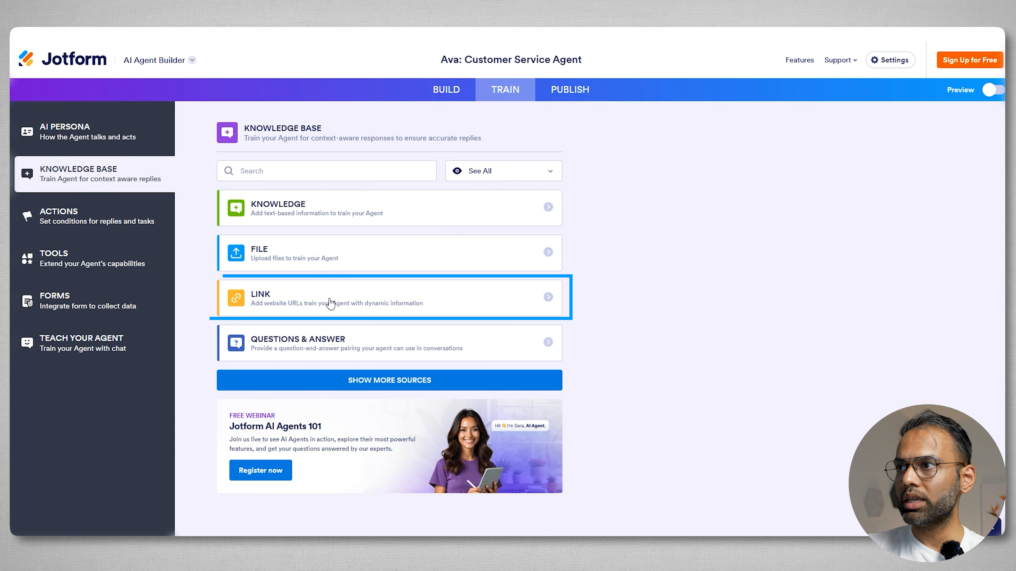
pyautogui.click(329, 300)
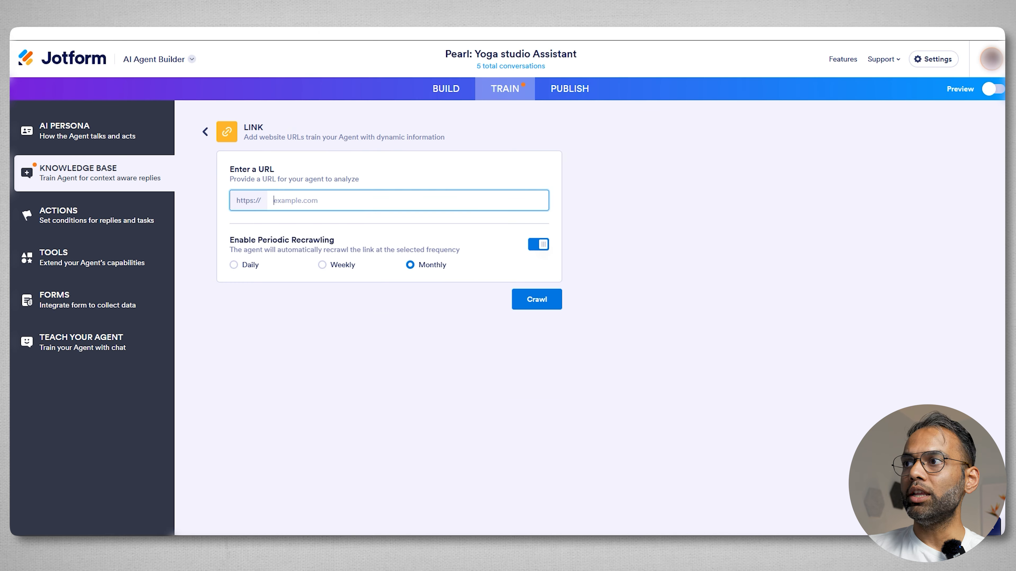
pyautogui.click(285, 195)
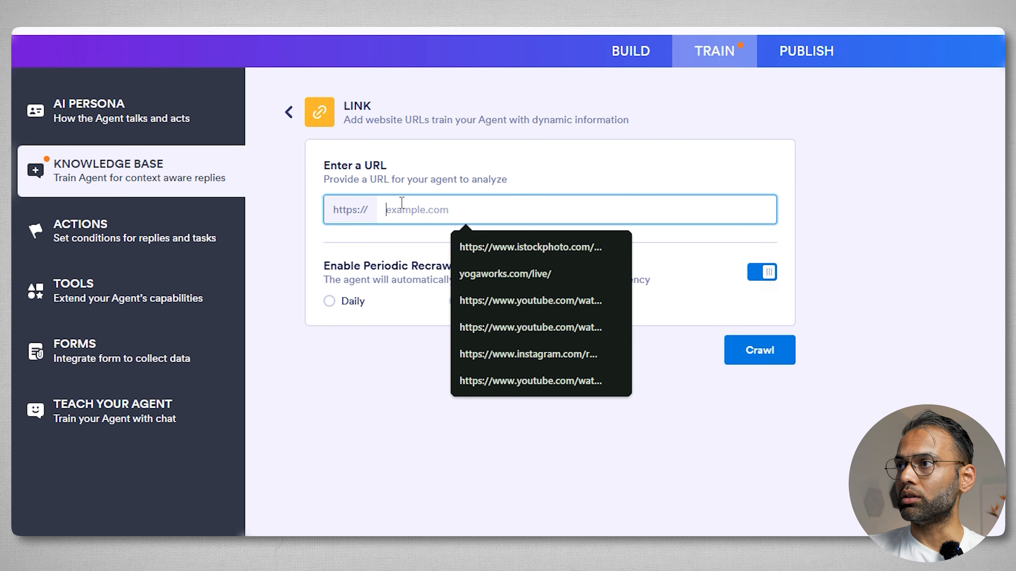
pyautogui.write('https://www.corepoweryoga.com/')
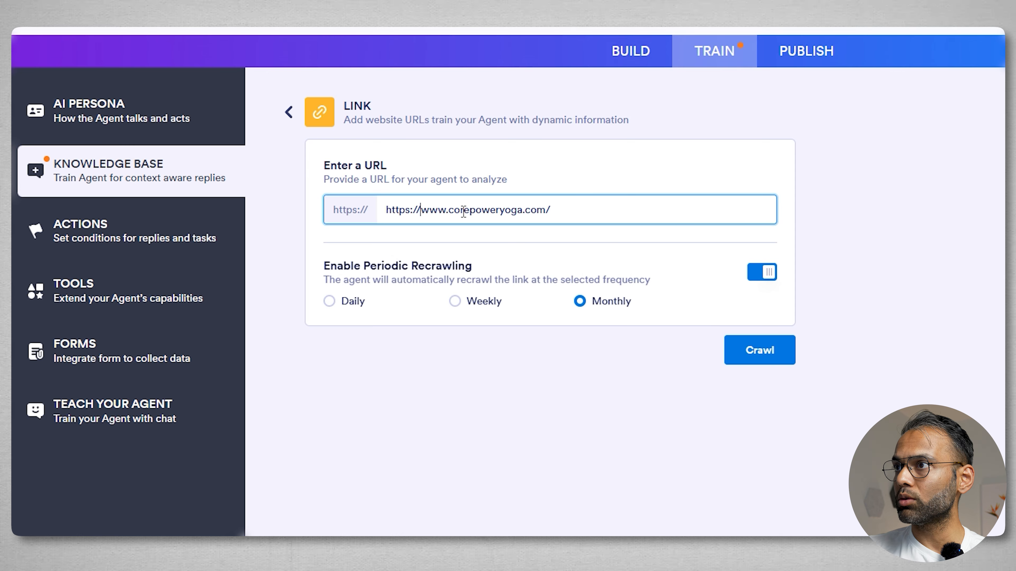
pyautogui.press('BackSpace')
pyautogui.press('BackSpace')
pyautogui.press('BackSpace')
pyautogui.press('BackSpace')
pyautogui.press('BackSpace')
pyautogui.press('BackSpace')
pyautogui.press('BackSpace')
pyautogui.press('BackSpace')
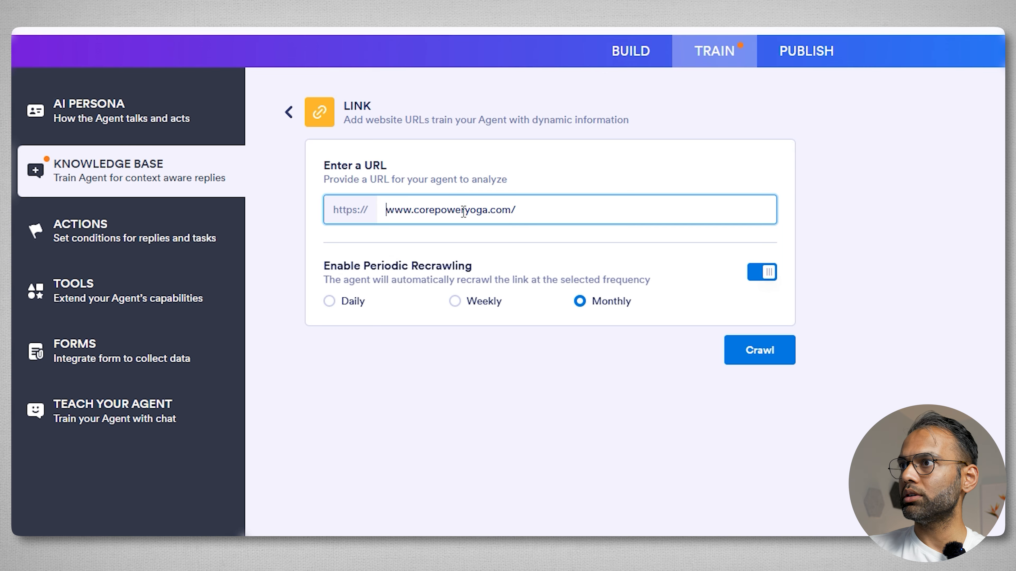
pyautogui.hotkey('ctrl', 'a')
pyautogui.click(583, 208)
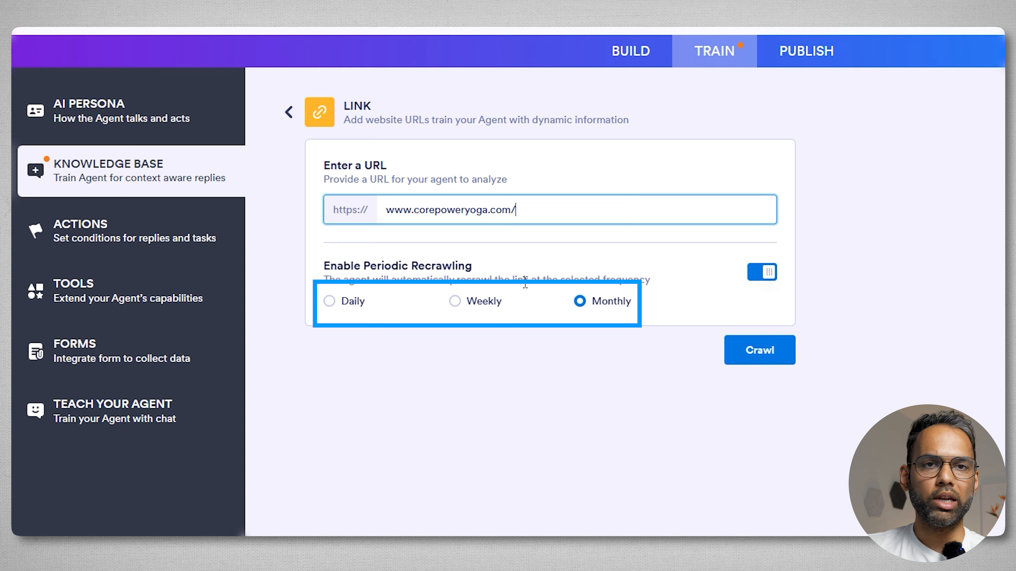
# Step: Set the link's periodic recrawling to Weekly and crawl the website
pyautogui.click(483, 311)
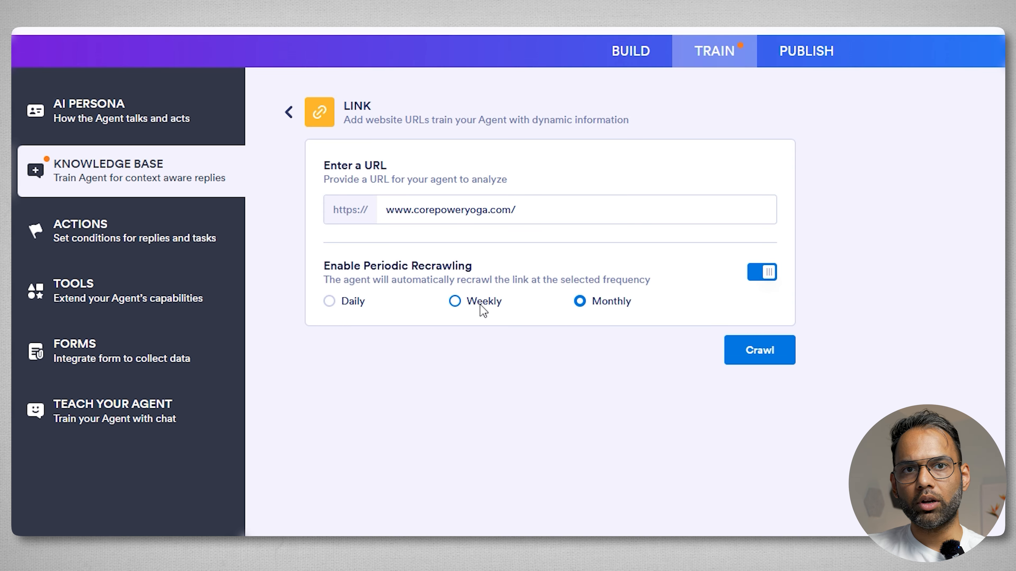
pyautogui.click(482, 307)
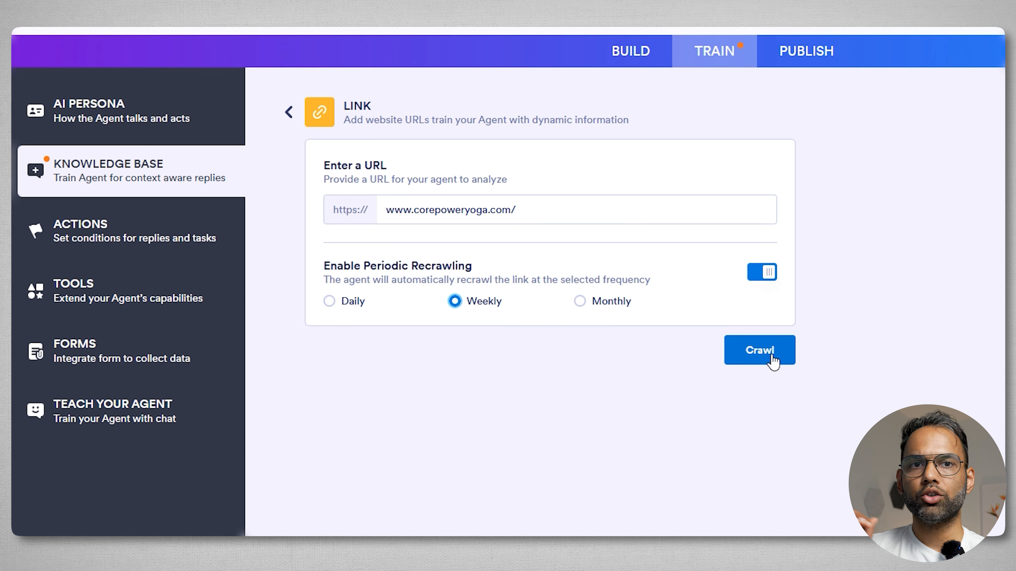
pyautogui.click(756, 356)
# Step: Add Book, Contact Us and one more page to the preselected pages to crawl, and save the link source
pyautogui.scroll(-10, 408, 292)
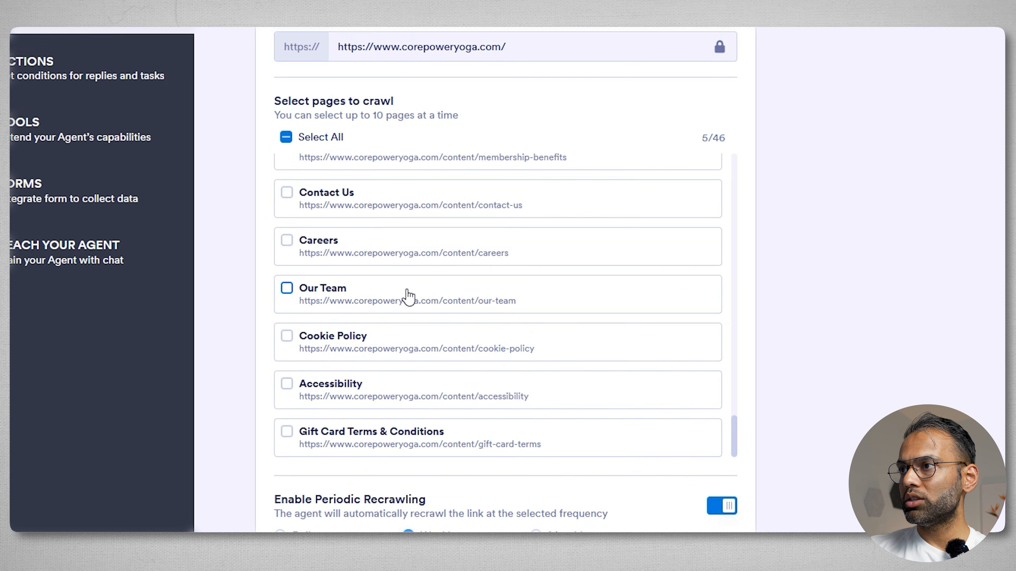
pyautogui.scroll(4, 393, 297)
pyautogui.scroll(15, 396, 304)
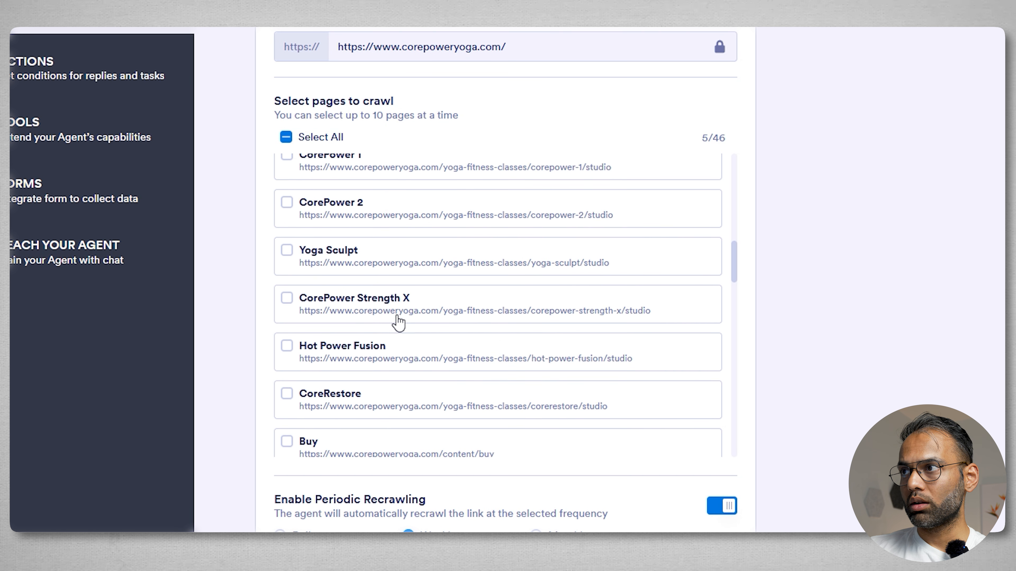
pyautogui.scroll(5, 400, 327)
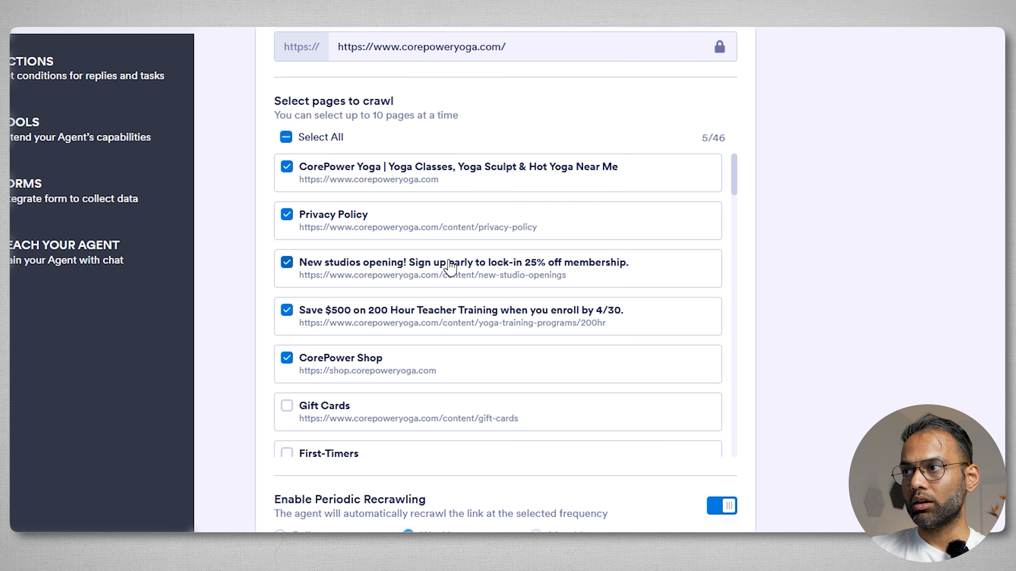
pyautogui.scroll(-5, 420, 256)
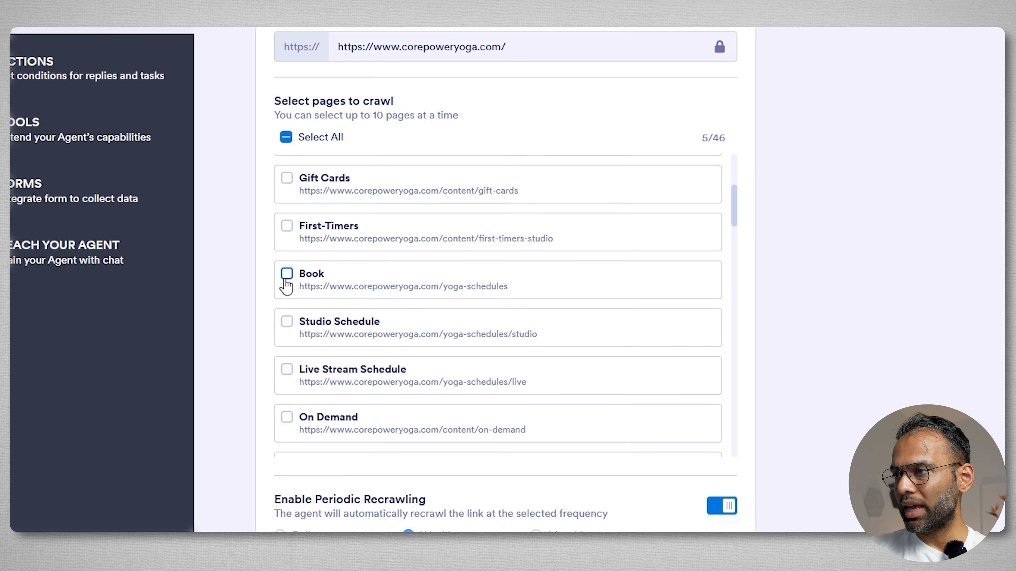
pyautogui.click(286, 280)
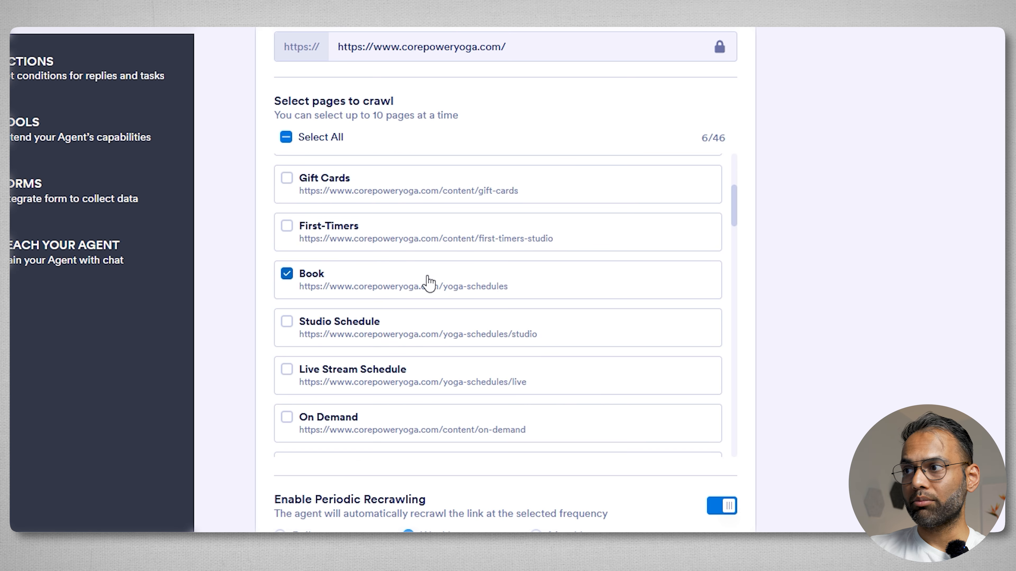
pyautogui.scroll(-10, 420, 281)
pyautogui.click(287, 335)
pyautogui.scroll(-5, 370, 302)
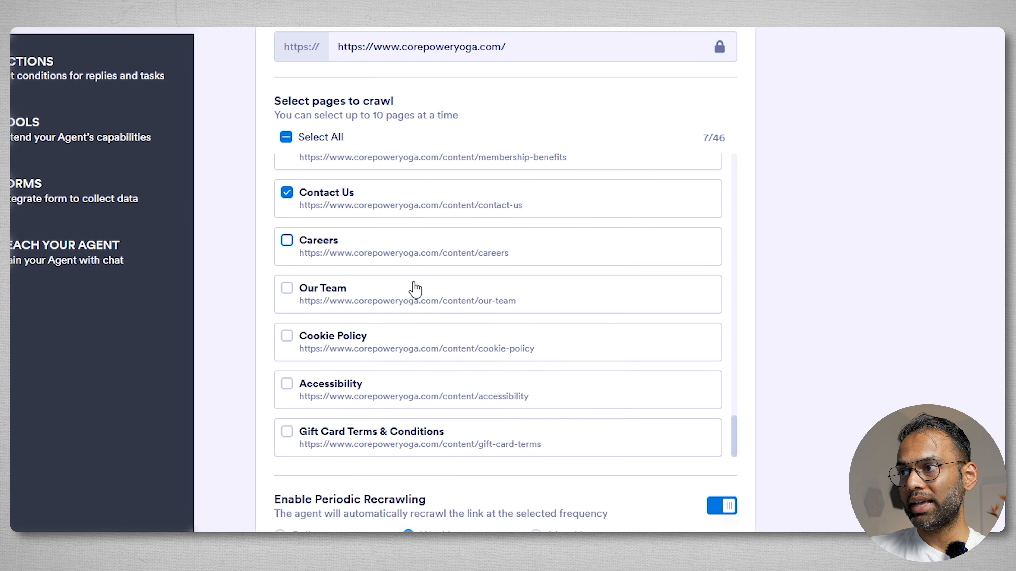
pyautogui.scroll(10, 288, 274)
pyautogui.click(287, 269)
pyautogui.click(720, 517)
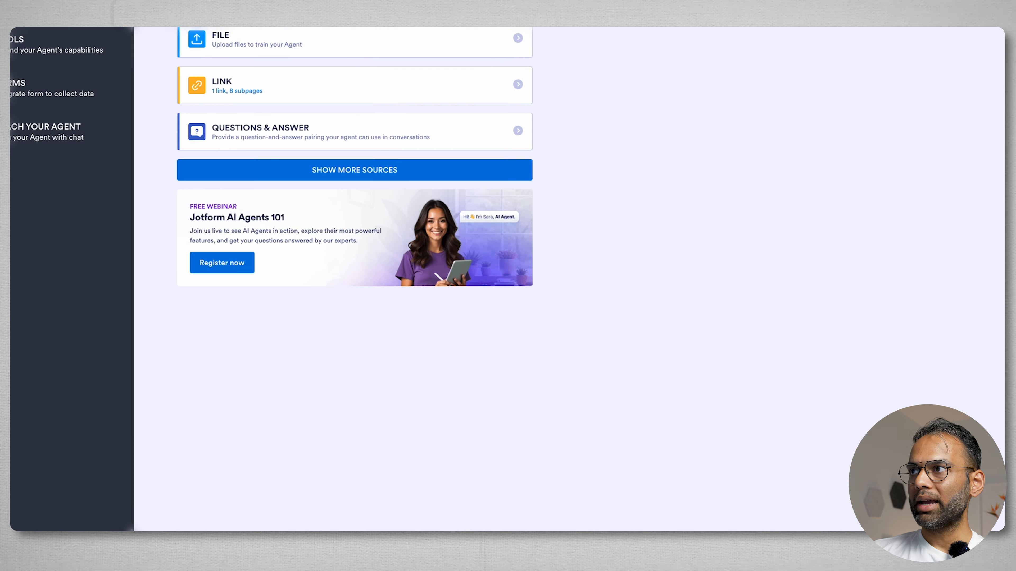
# Step: Upload the file Yoga Studio Pricing.xlsx from Downloads as a file source in the agent's knowledge base
pyautogui.click(304, 42)
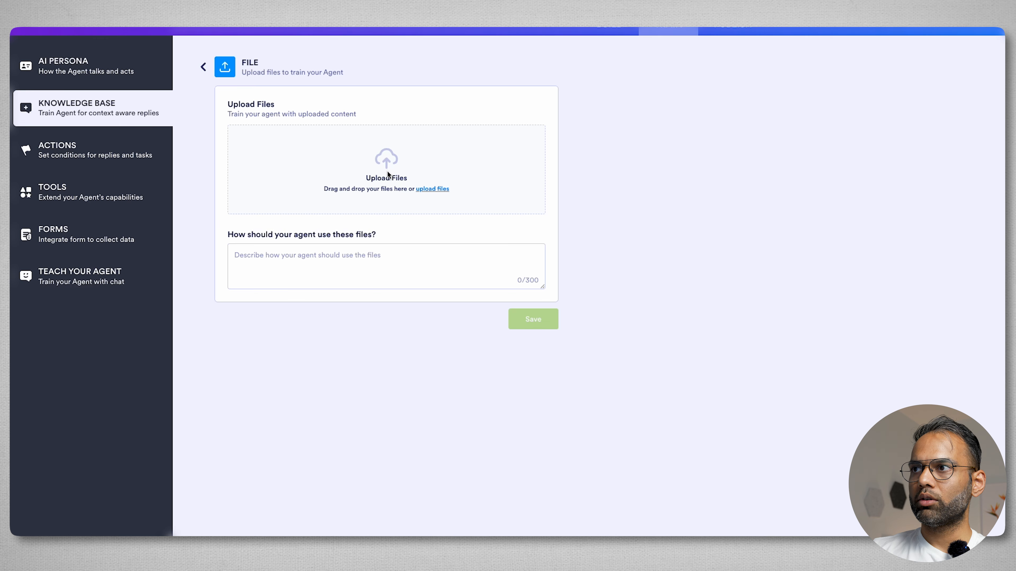
pyautogui.click(387, 173)
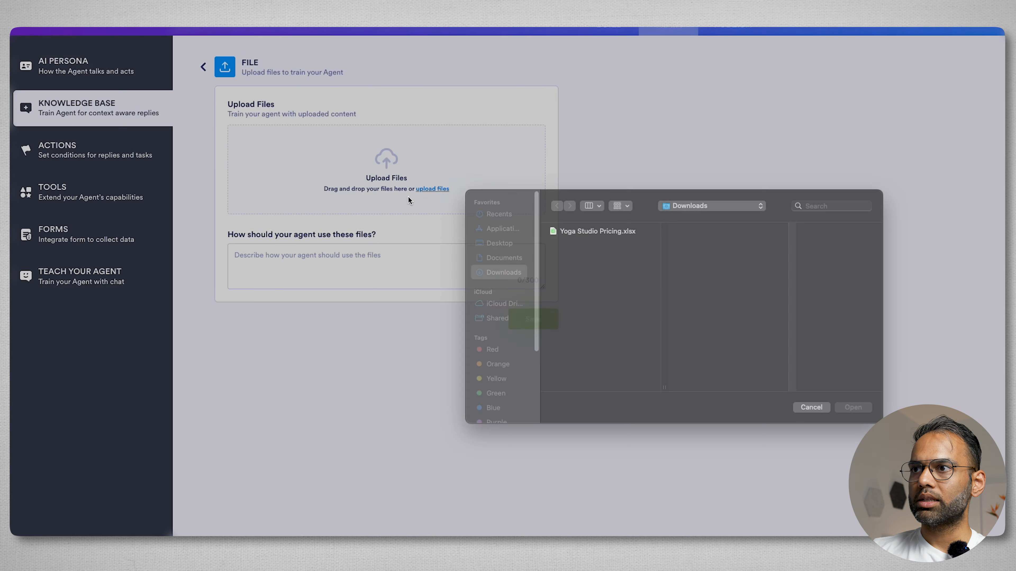
pyautogui.click(585, 244)
pyautogui.click(860, 422)
# Step: Describe the pricing file's use as "The agent should use this for pricing information" and save the file source
pyautogui.click(369, 197)
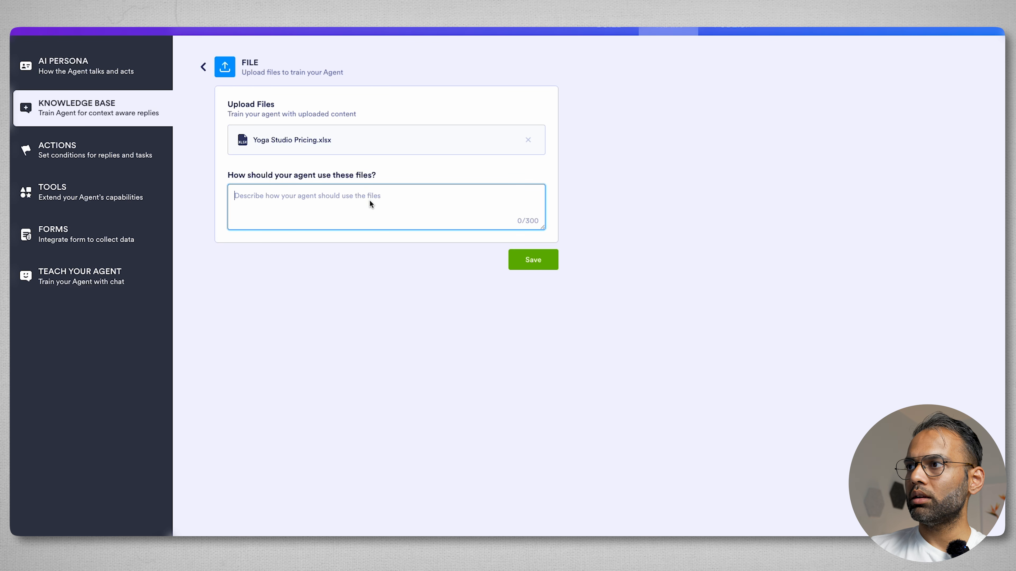
pyautogui.write('The agent shul')
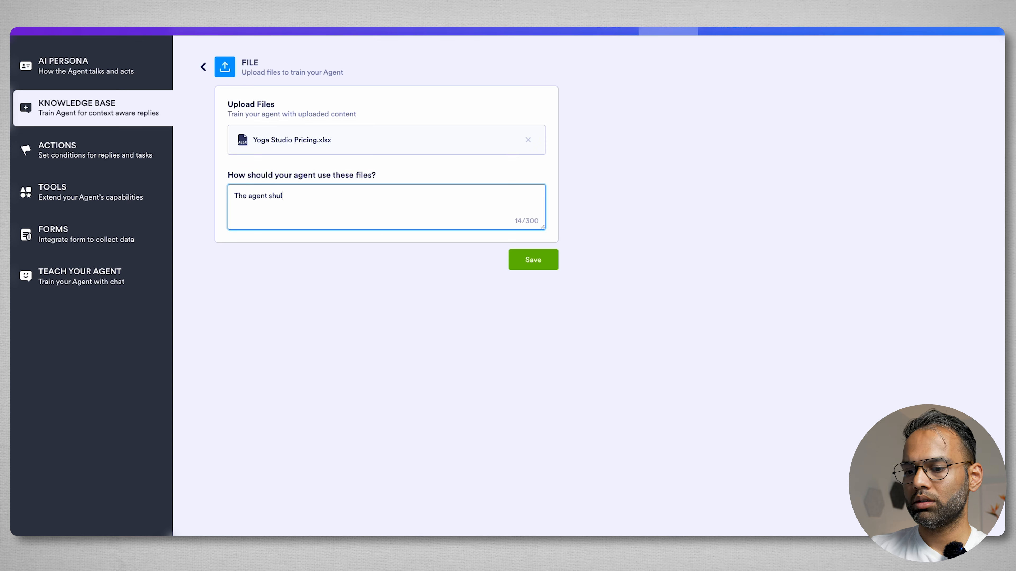
pyautogui.press('BackSpace')
pyautogui.write('ould u')
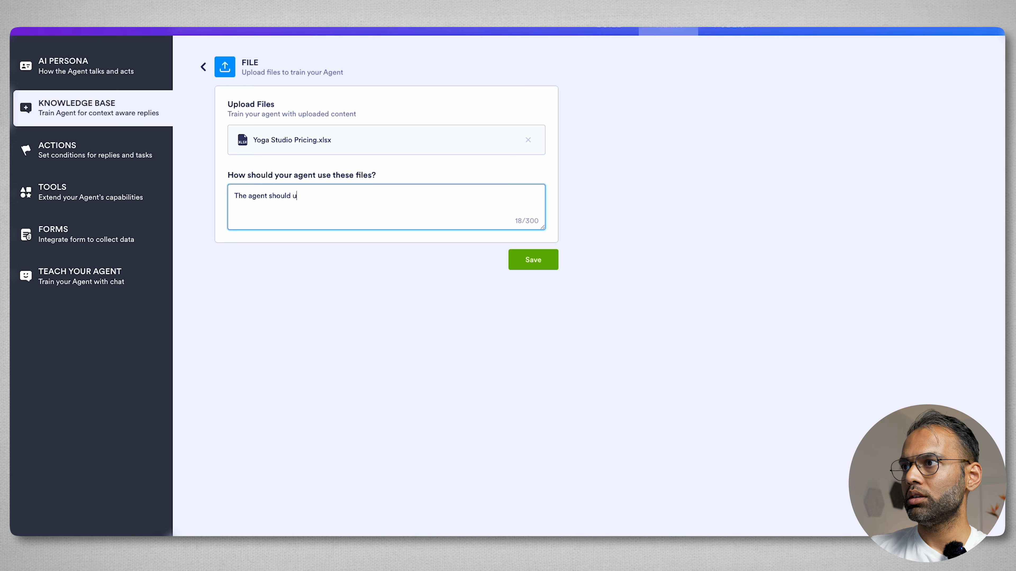
pyautogui.write('se this for pricing informat')
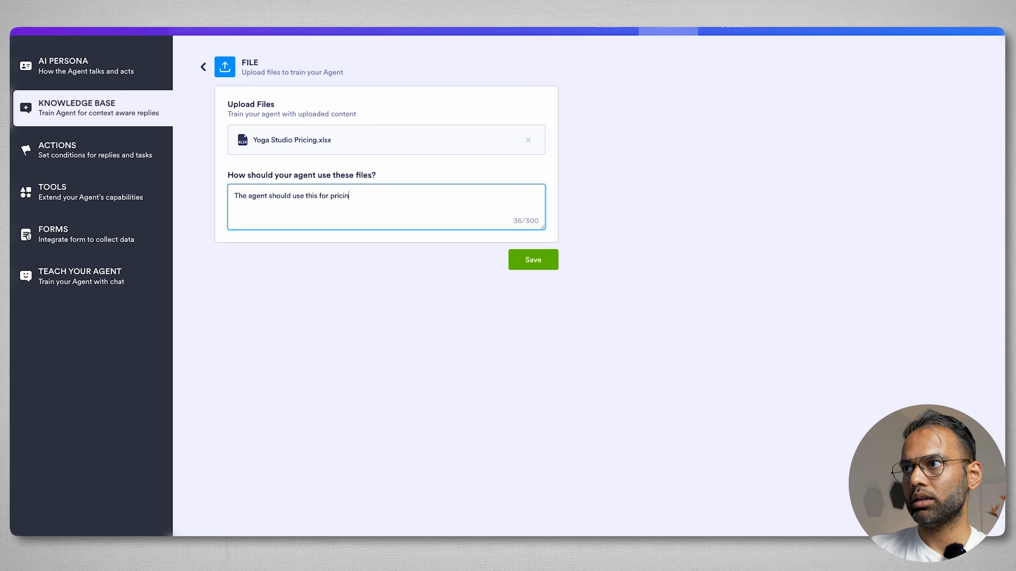
pyautogui.write('ion')
pyautogui.click(536, 266)
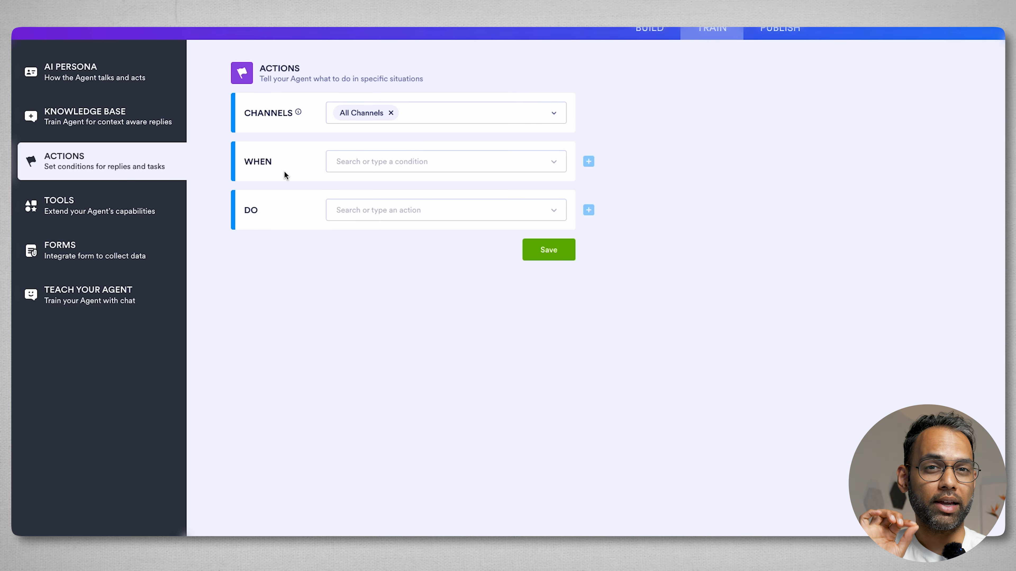
# Step: Set the new action's condition to "User sentiment is" with the sentiment Negative
pyautogui.click(399, 168)
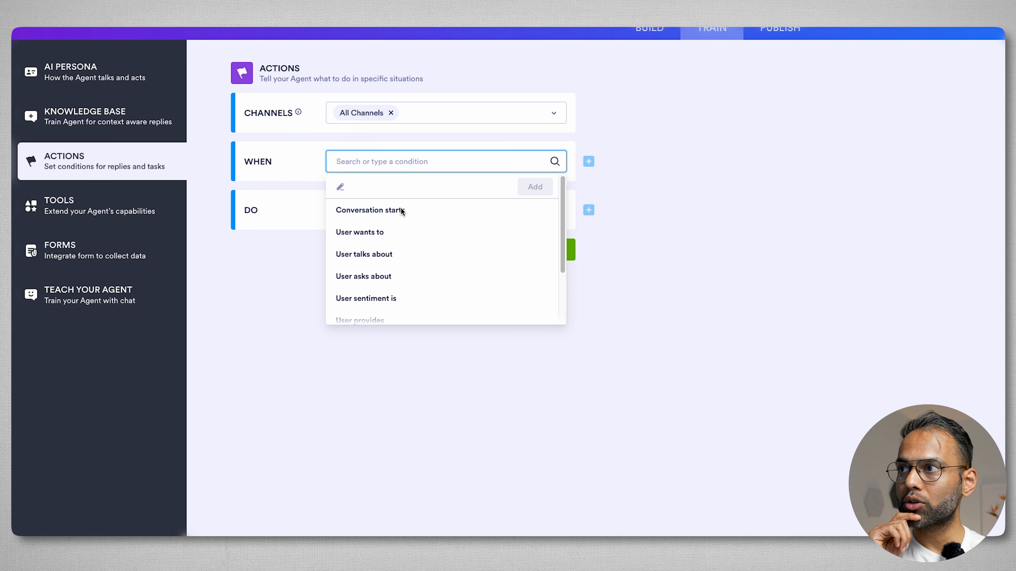
pyautogui.scroll(-1, 390, 295)
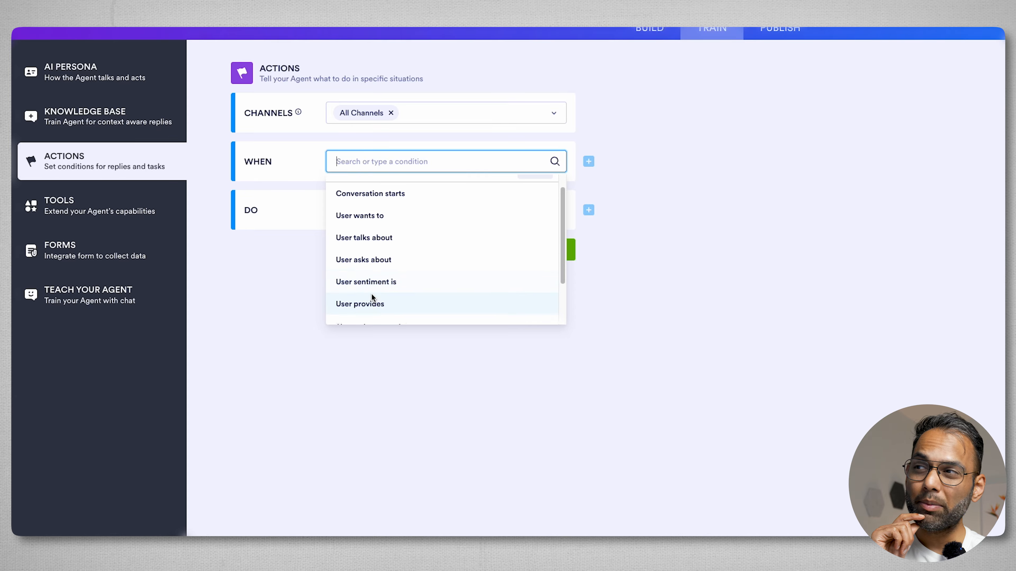
pyautogui.click(358, 285)
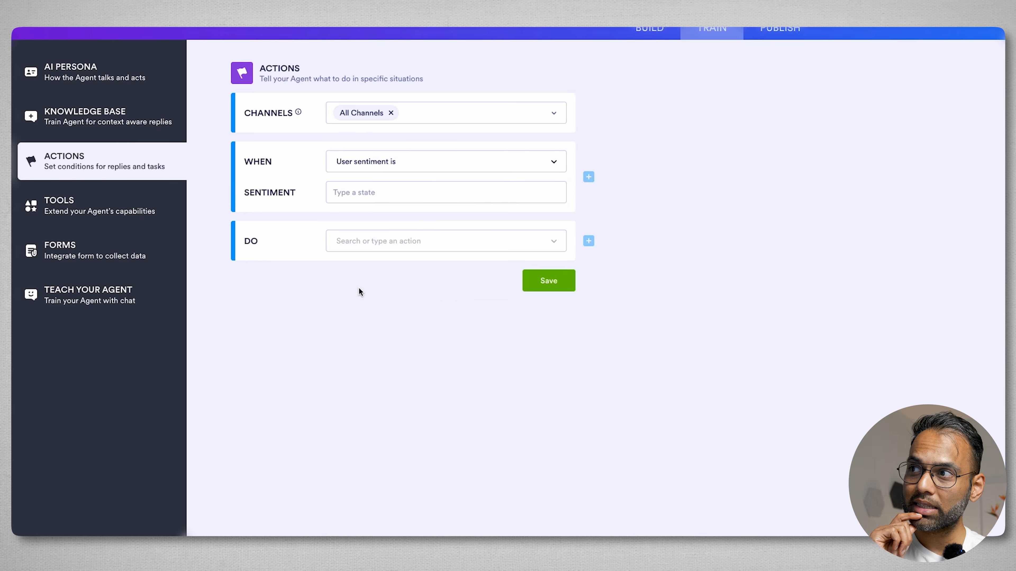
pyautogui.click(505, 194)
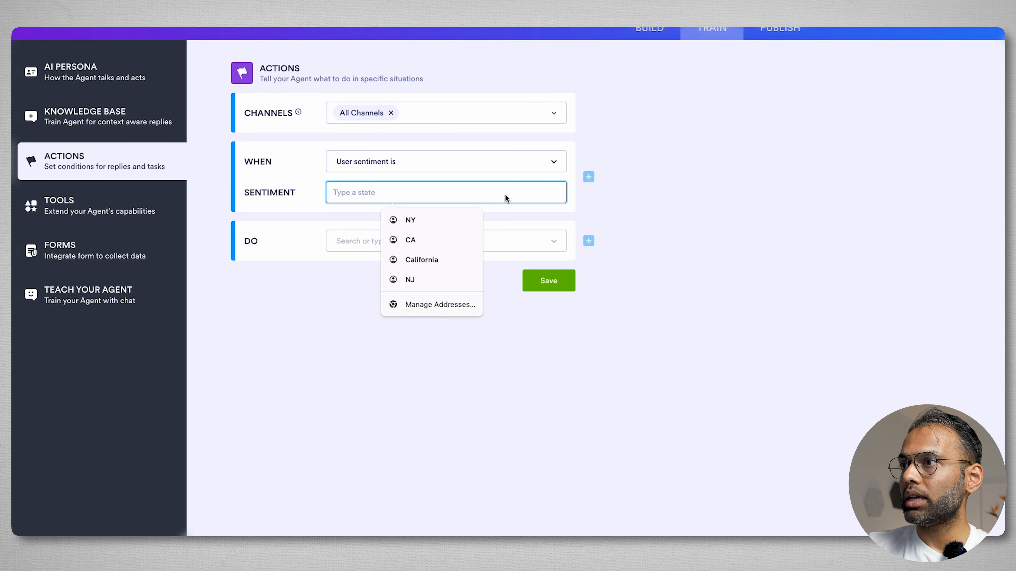
pyautogui.write('Negative')
# Step: Choose Send email as what the agent does when the negative sentiment condition is met
pyautogui.click(474, 241)
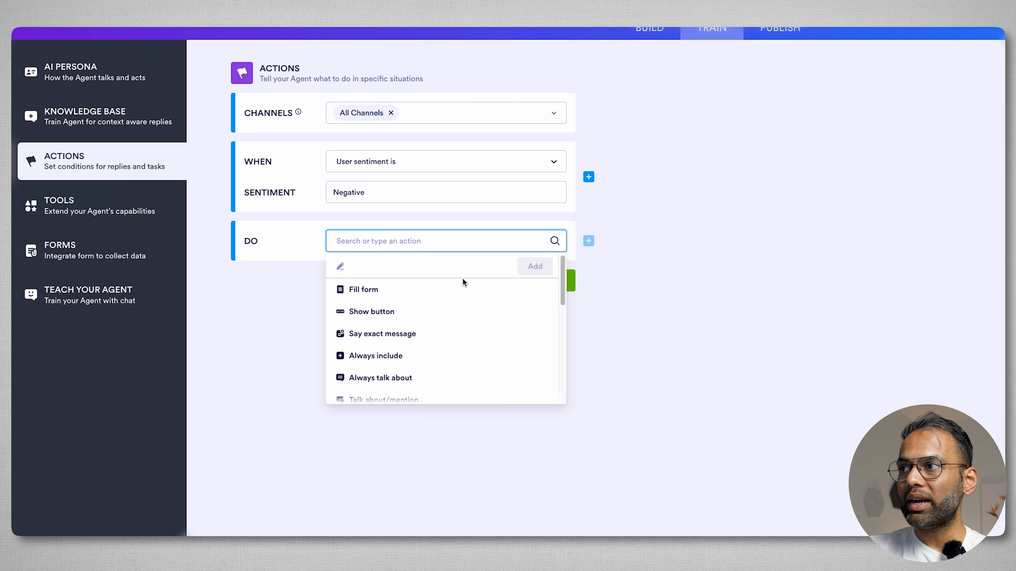
pyautogui.scroll(-3, 424, 326)
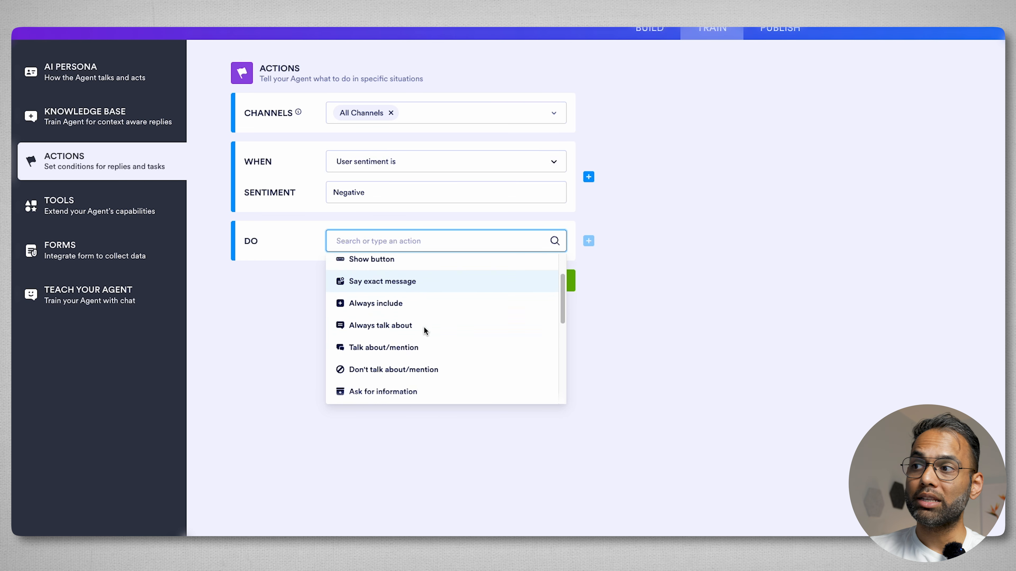
pyautogui.scroll(-1, 424, 332)
pyautogui.click(417, 336)
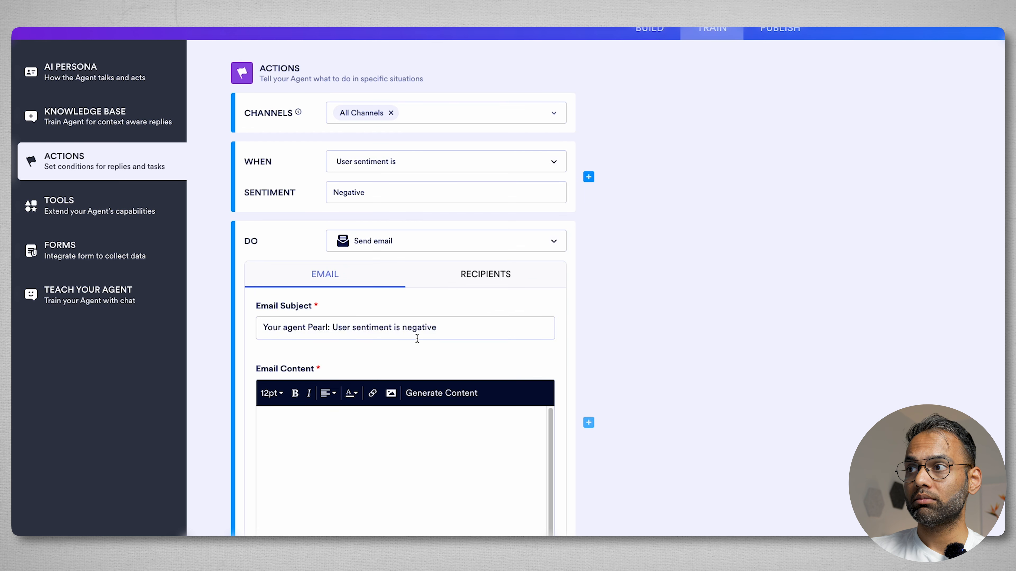
# Step: Write the email content "Hi, Your customer seems unhappy. Kindly follow up with them directly as soon as possible." and save the action
pyautogui.scroll(-4, 372, 404)
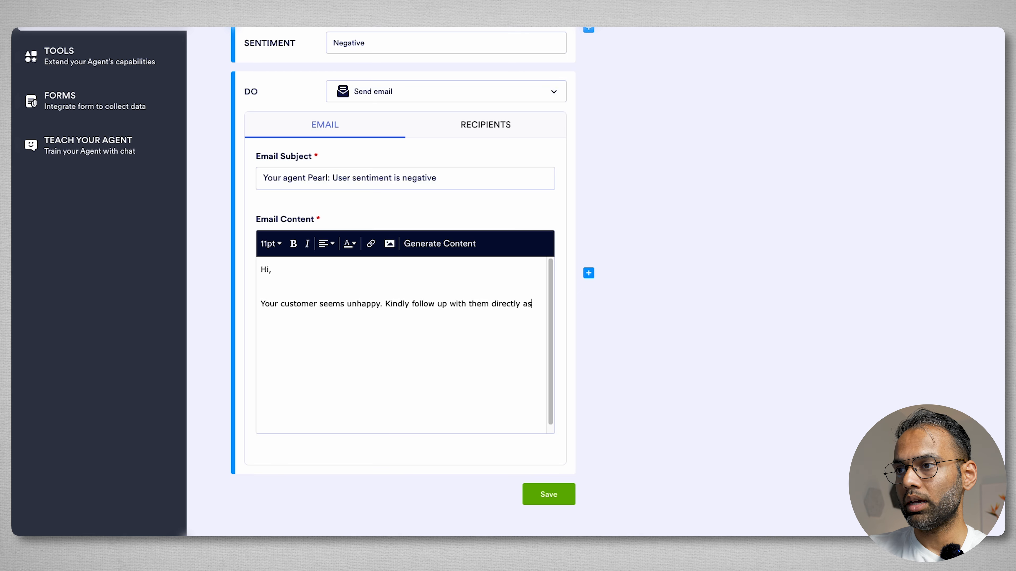
pyautogui.write('ssible.')
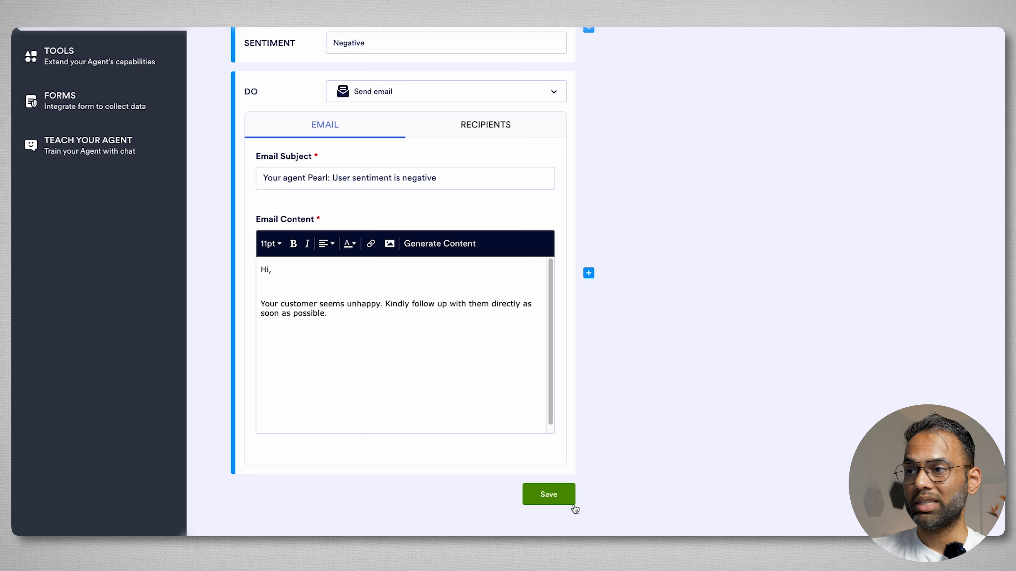
pyautogui.click(554, 496)
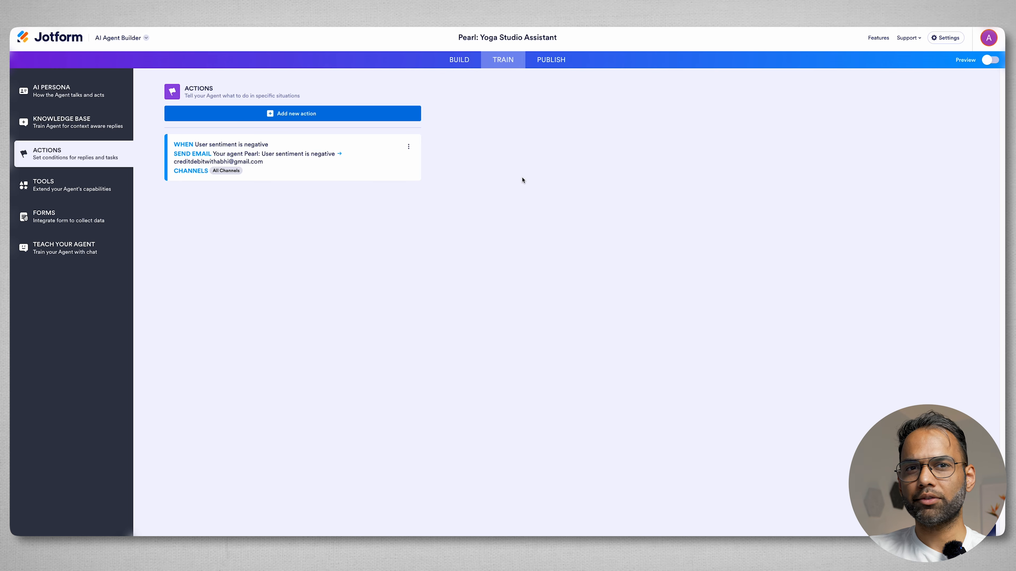
# Step: Search the agent's tools for "google calendar" and open the Set Appointment with Google Calendar tool
pyautogui.click(90, 190)
pyautogui.scroll(-1, 356, 240)
pyautogui.scroll(-2, 422, 258)
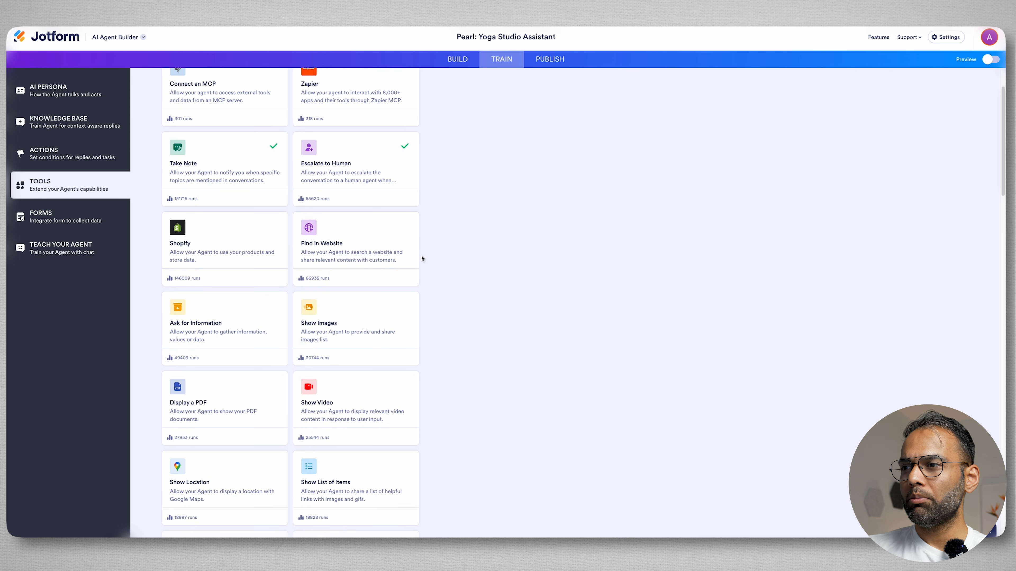
pyautogui.scroll(3, 419, 258)
pyautogui.click(225, 113)
pyautogui.write('google ca')
pyautogui.write('n')
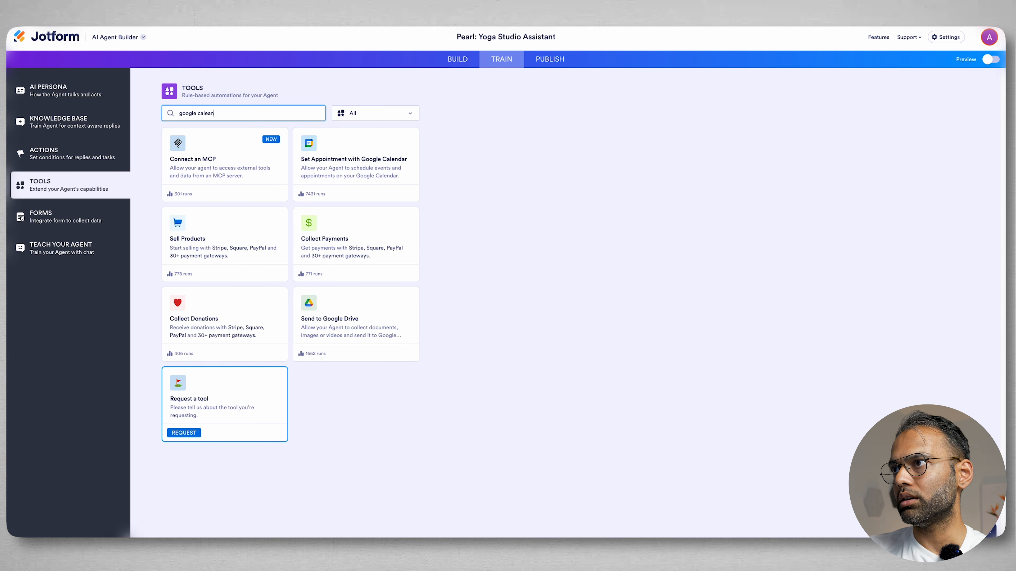
pyautogui.press('BackSpace')
pyautogui.press('BackSpace')
pyautogui.write('ndar')
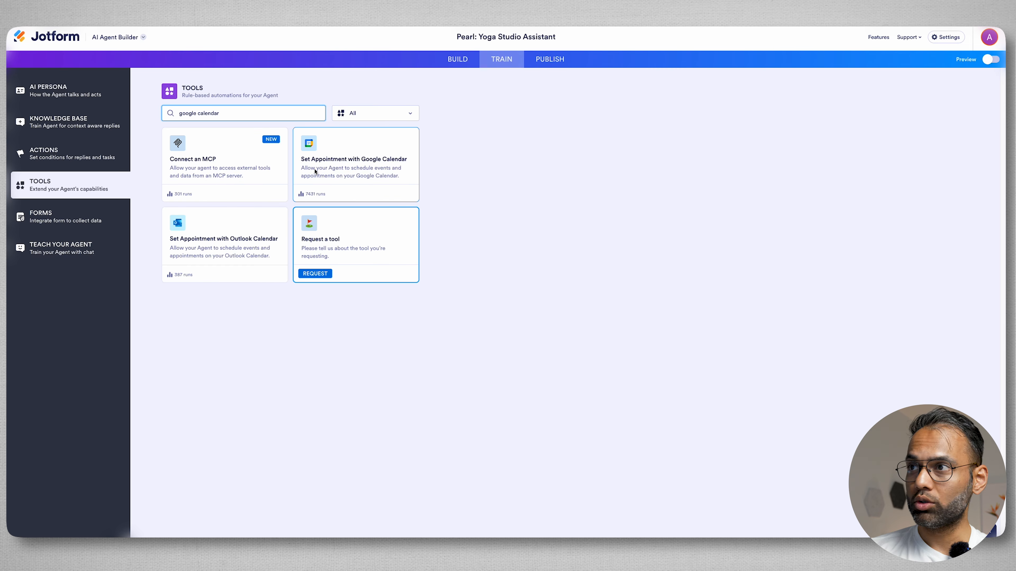
pyautogui.click(319, 168)
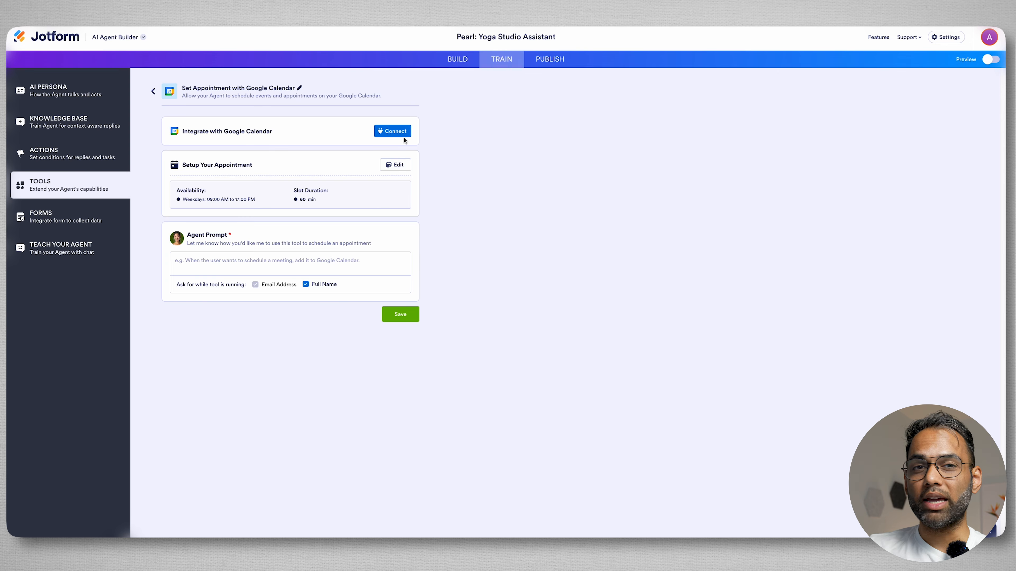
# Step: Connect the Google account to the appointment tool's Google Calendar integration
pyautogui.click(402, 132)
pyautogui.click(603, 351)
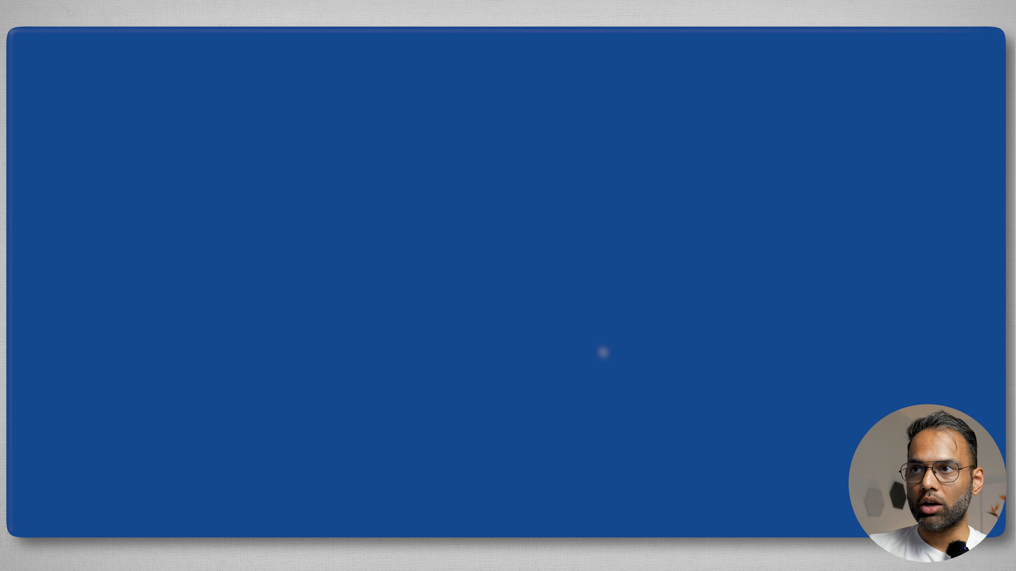
pyautogui.click(546, 257)
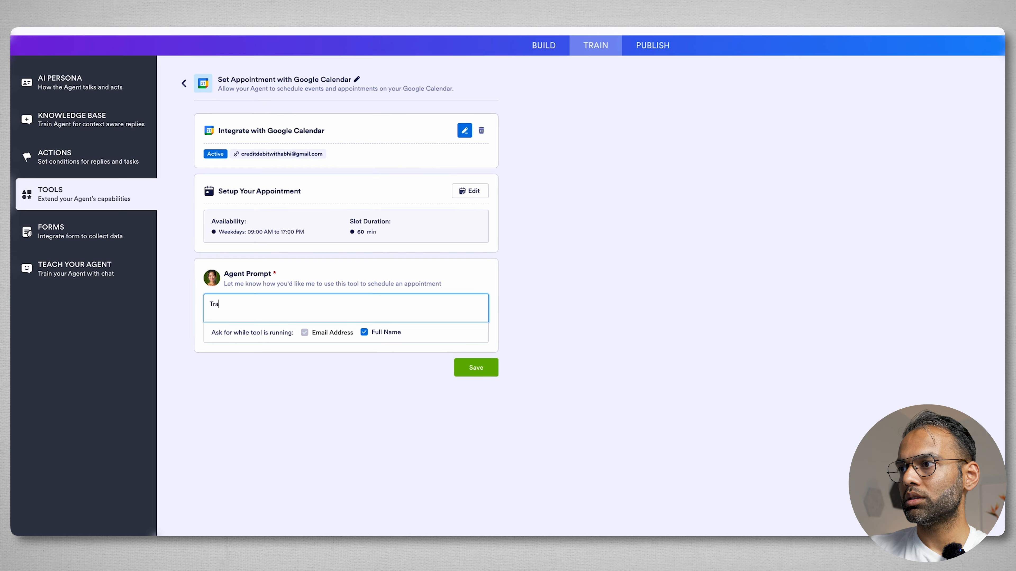
# Step: Enter the agent prompt "Trial classes are available between 9 and 11 am from Monday to Friday" and save the appointment tool
pyautogui.write('i')
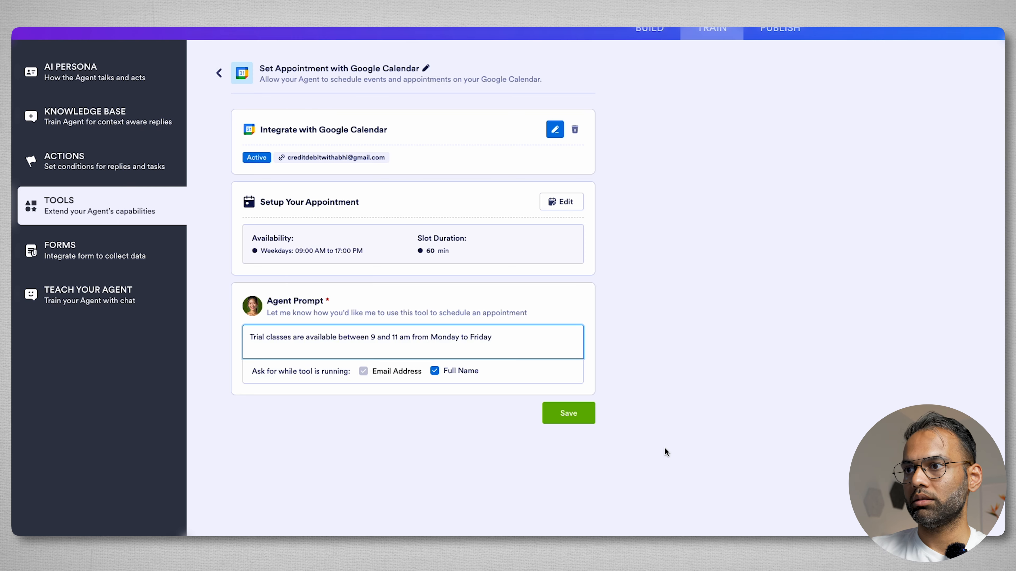
pyautogui.click(568, 412)
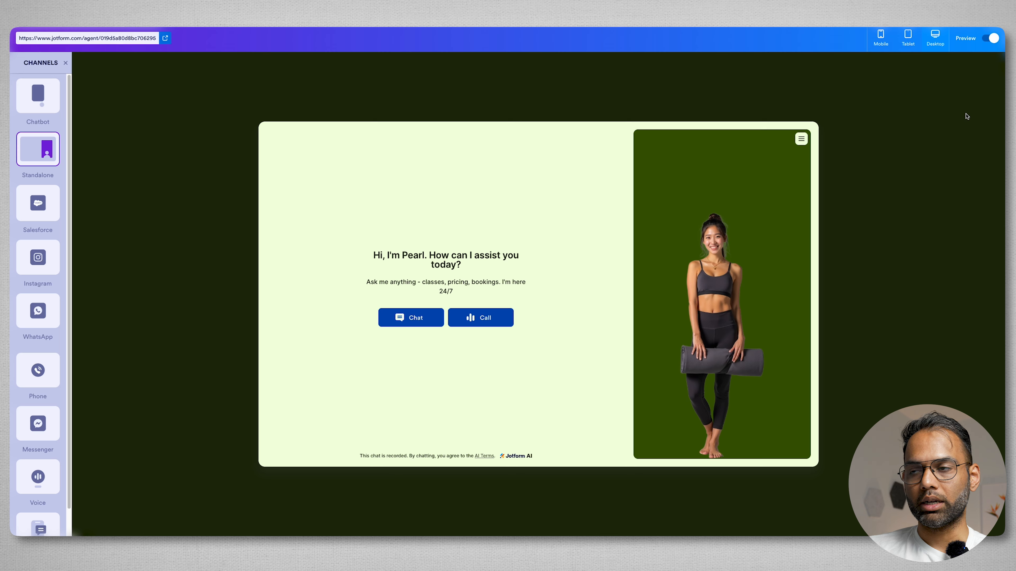
# Step: Start a chat with Pearl in the preview, ask "what are your class timing?" and examine the class times in the reply
pyautogui.click(413, 327)
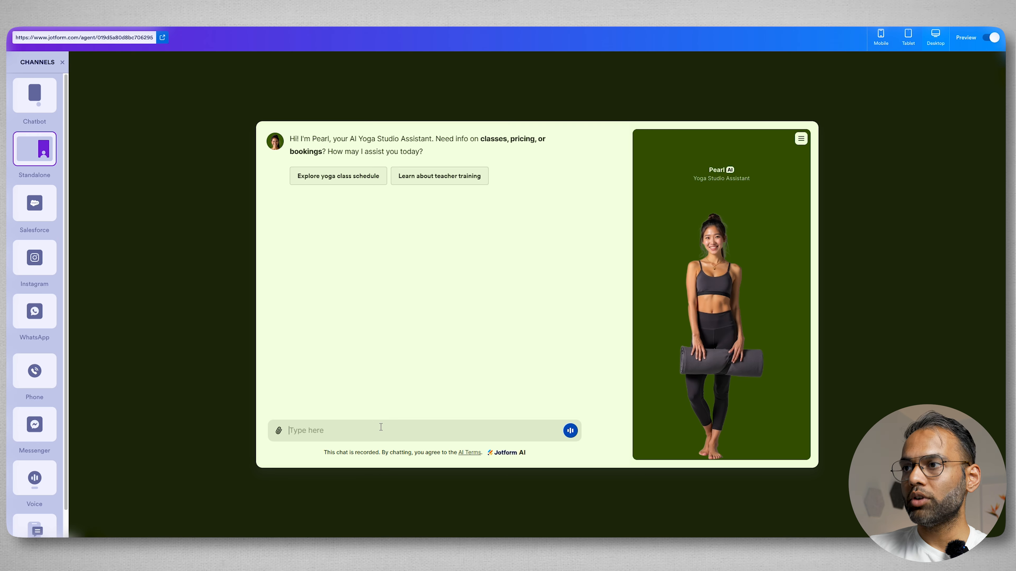
pyautogui.write('what are your class timing?')
pyautogui.click(565, 432)
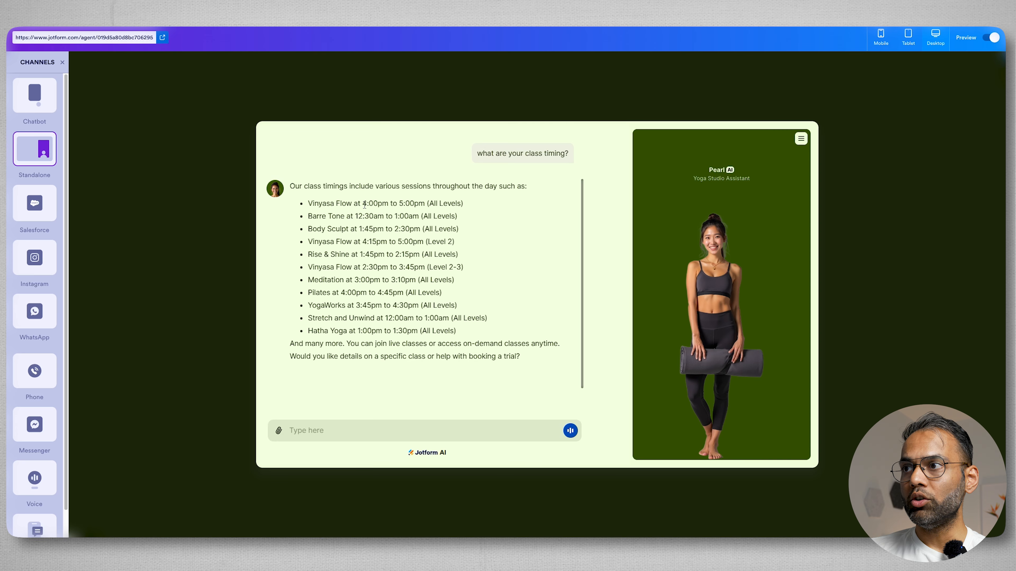
pyautogui.moveTo(363, 204); pyautogui.dragTo(423, 203)
pyautogui.click(408, 231)
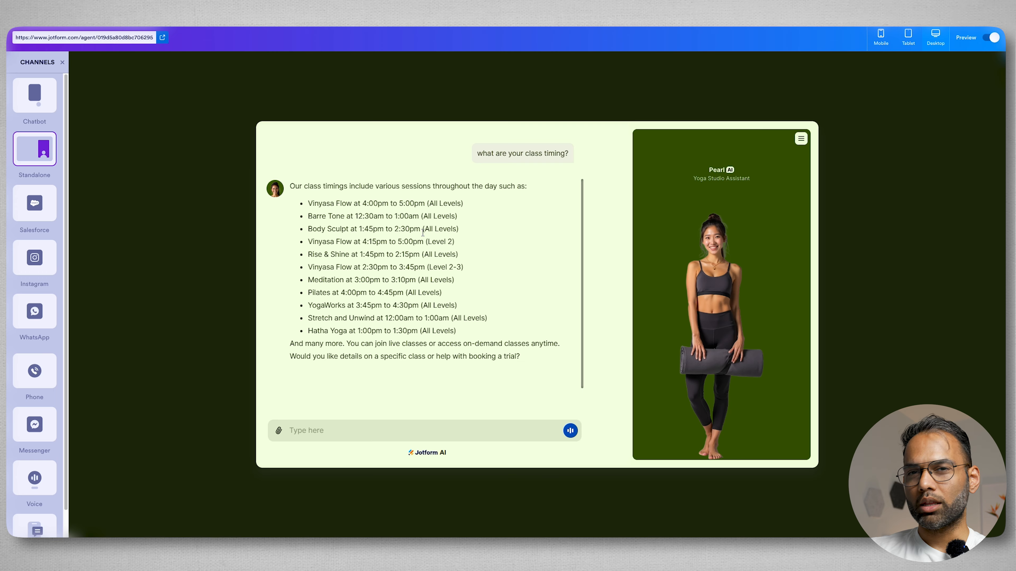
# Step: Ask Pearl "do you offer zumba?" in the preview chat and read the reply
pyautogui.click(332, 430)
pyautogui.write('do you offer zumba?')
pyautogui.press('Return')
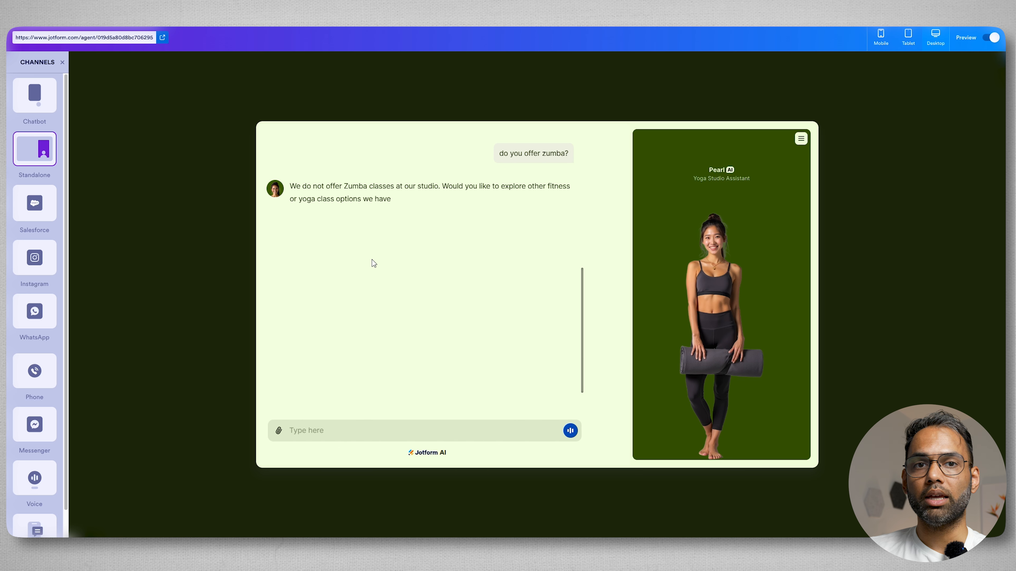
pyautogui.moveTo(290, 186); pyautogui.dragTo(401, 202)
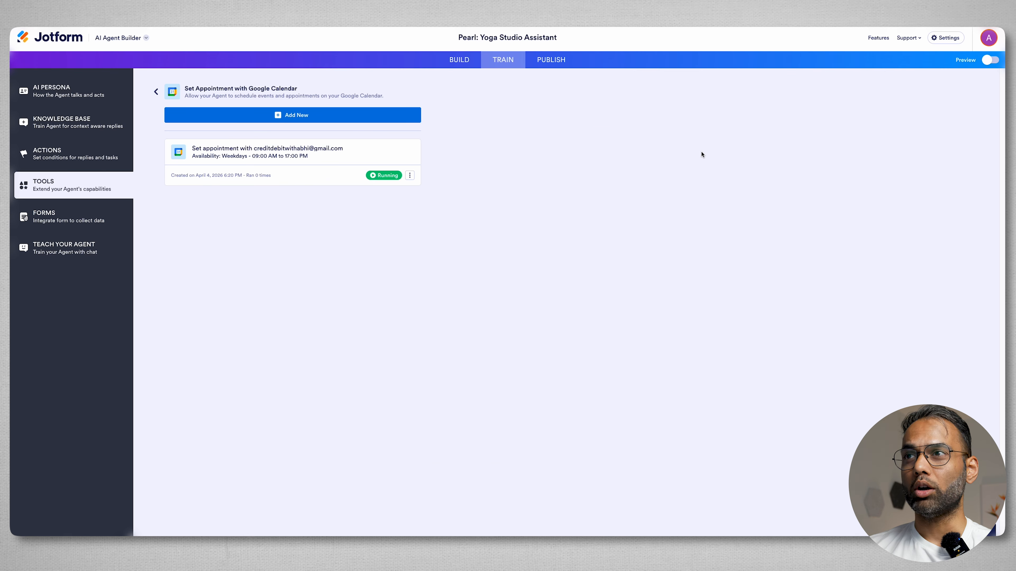
# Step: Open the agent's publishing options and examine the standalone share link, embed styles and supported platforms
pyautogui.click(554, 64)
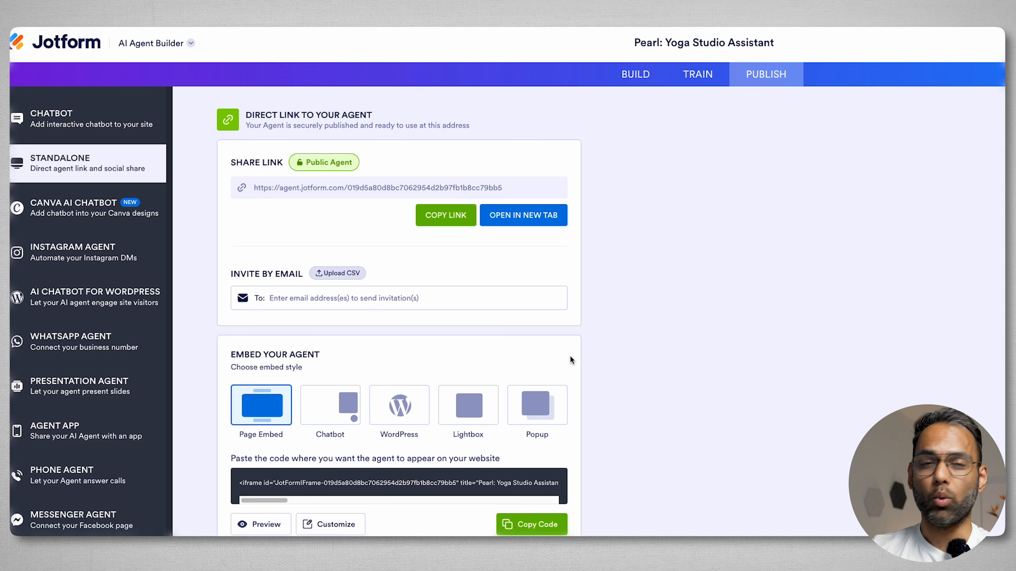
pyautogui.scroll(-2, 570, 357)
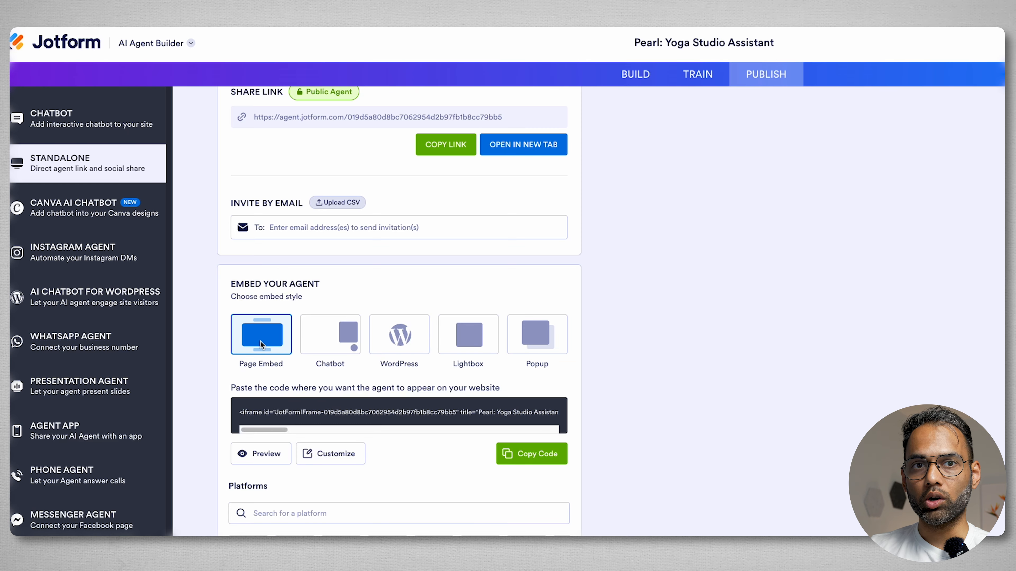
pyautogui.scroll(-3, 260, 339)
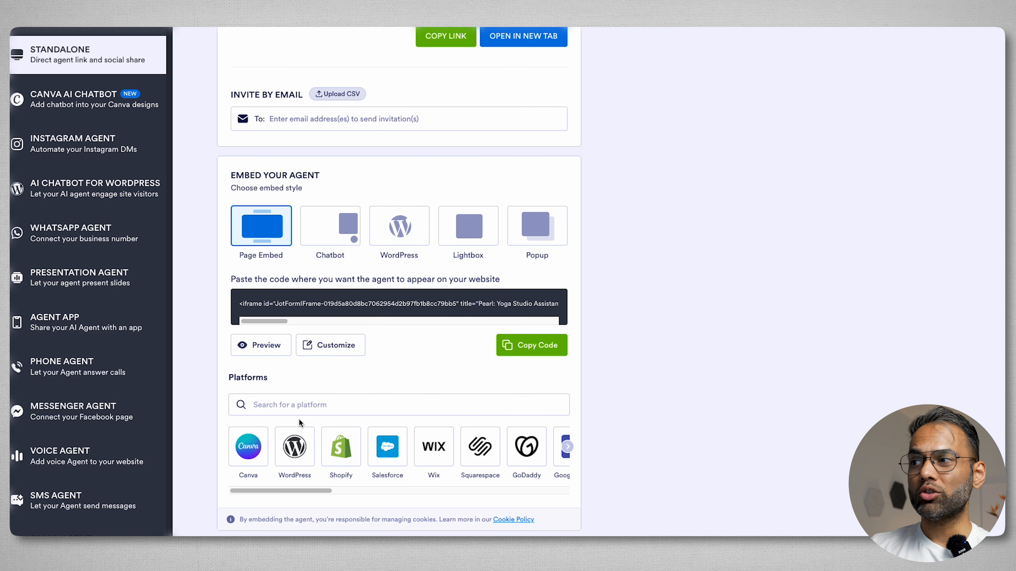
pyautogui.scroll(4, 589, 126)
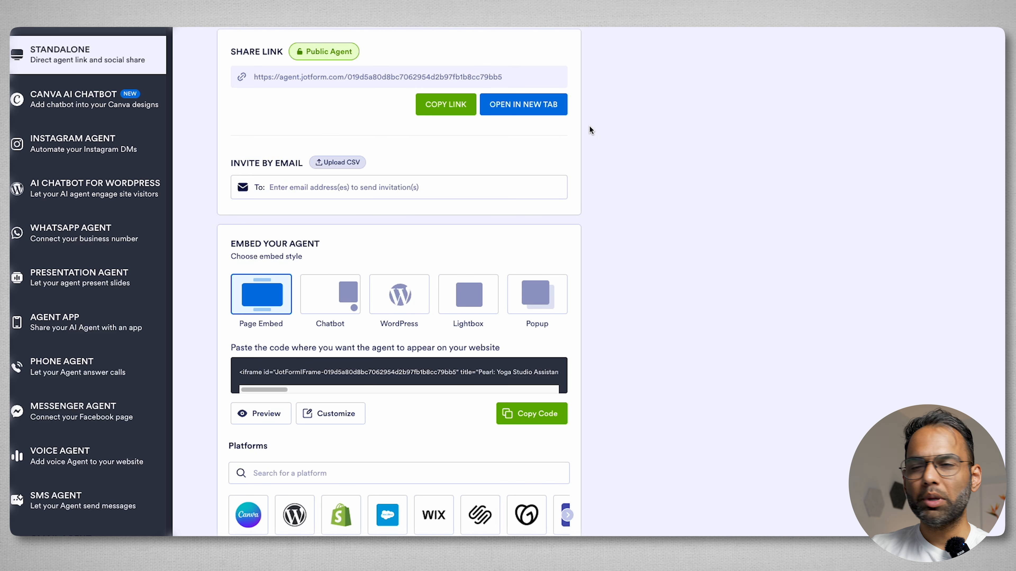
pyautogui.scroll(2, 182, 42)
# Step: Switch from AI Agent Builder to Conversations to view the agent's chat history
pyautogui.click(168, 51)
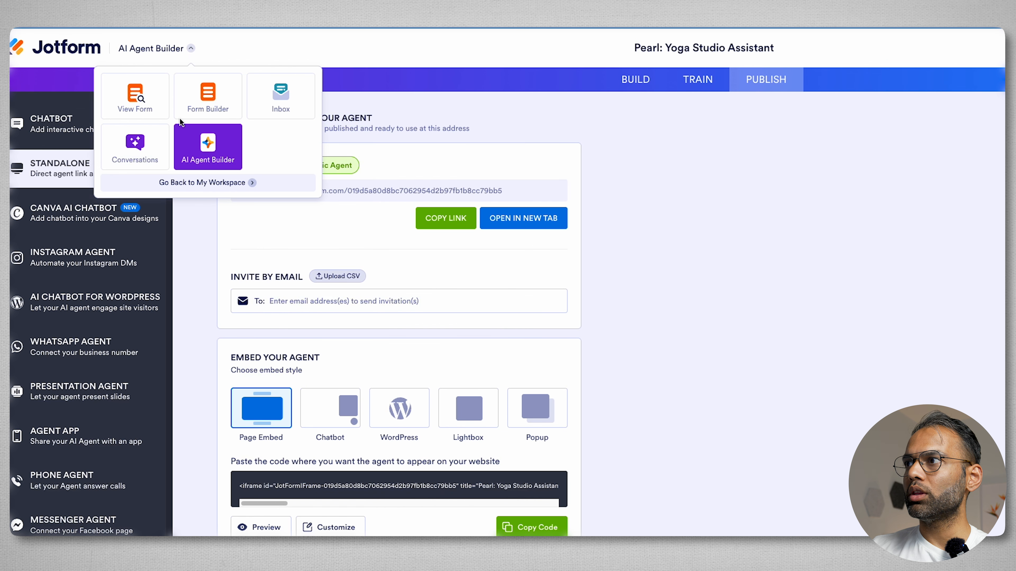
pyautogui.click(127, 163)
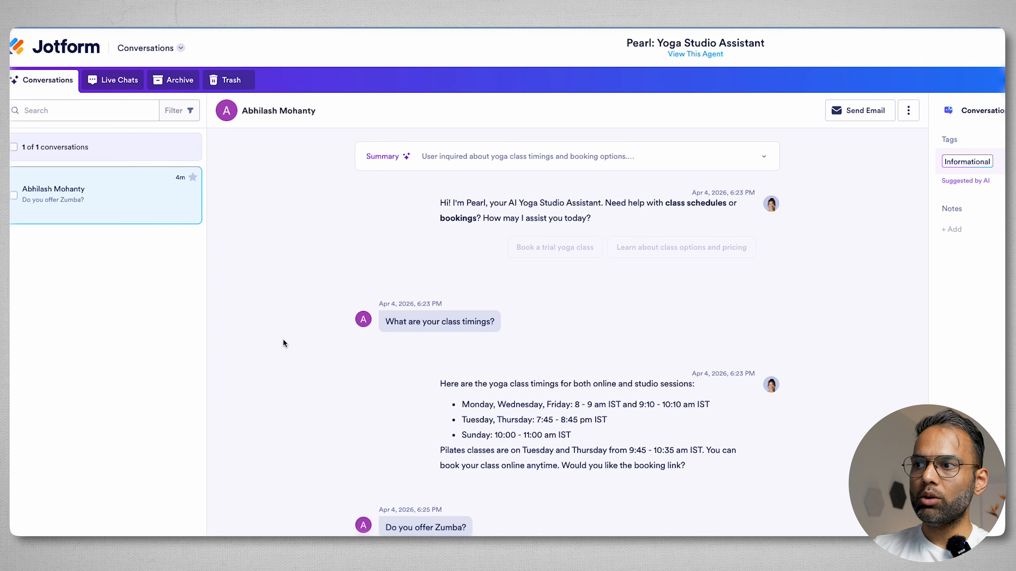